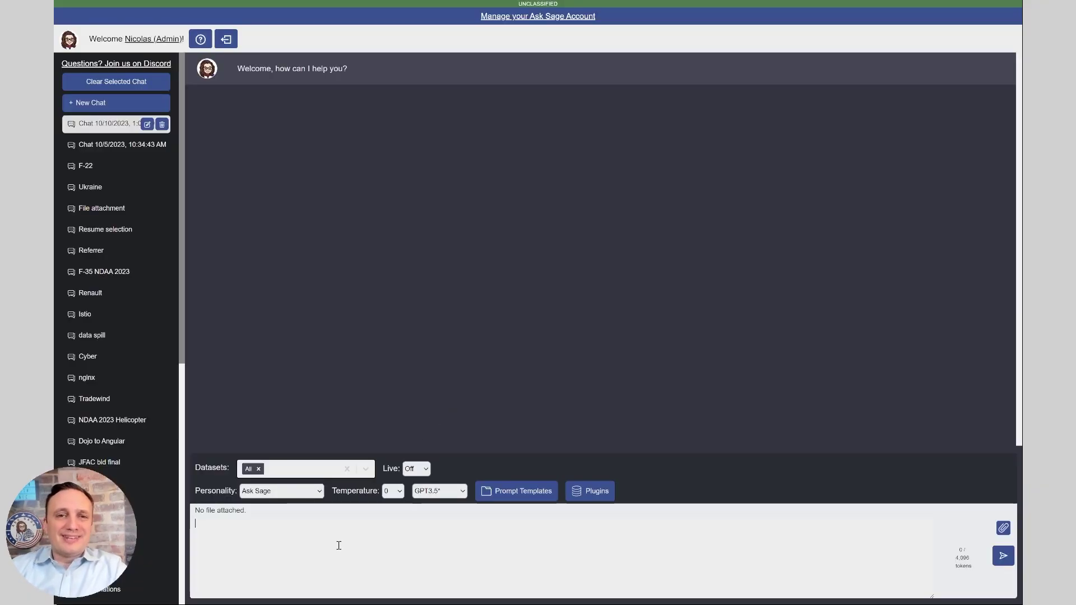
Create a new dataset named VetsGuardian with the /add-dataset VetsGuardian chat command
{"action": "left_click", "coordinate": [338, 545]}
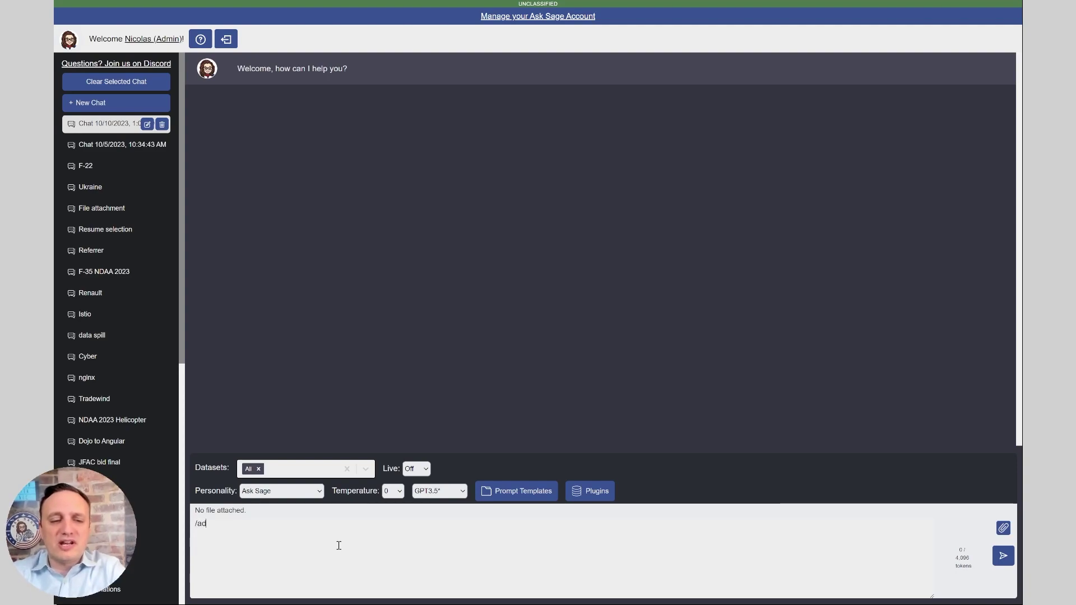
{"action": "type", "text": "d-dataset Ve"}
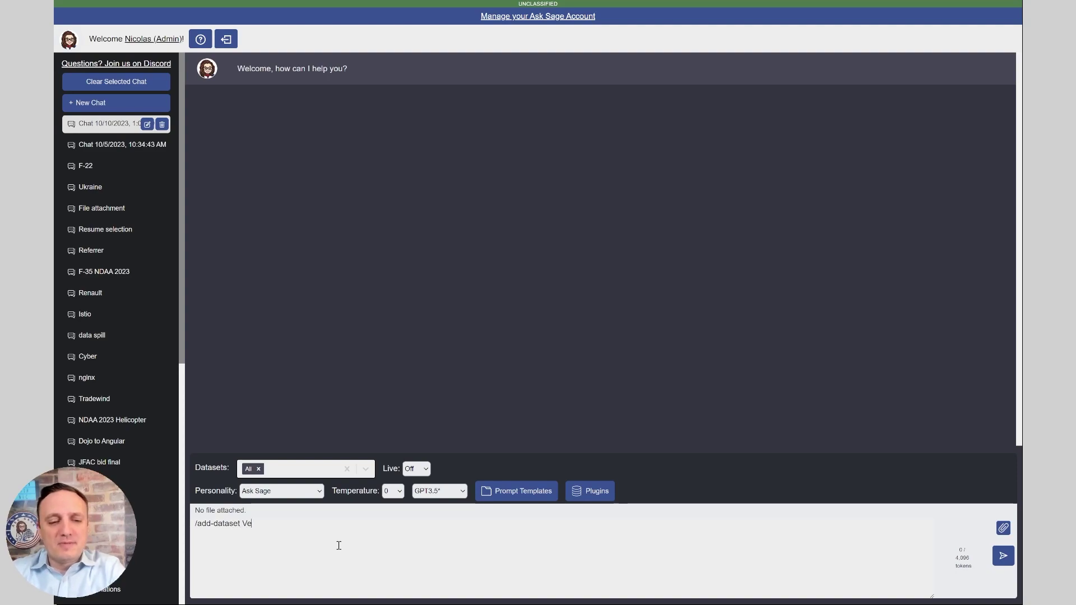
{"action": "type", "text": "tsGuardian"}
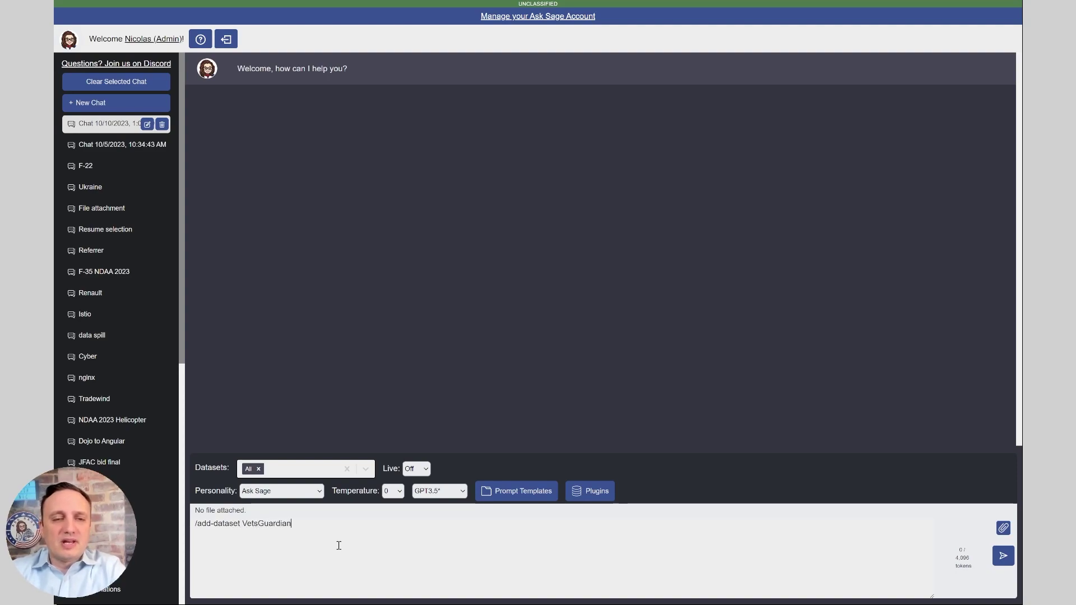
{"action": "key", "text": "Return"}
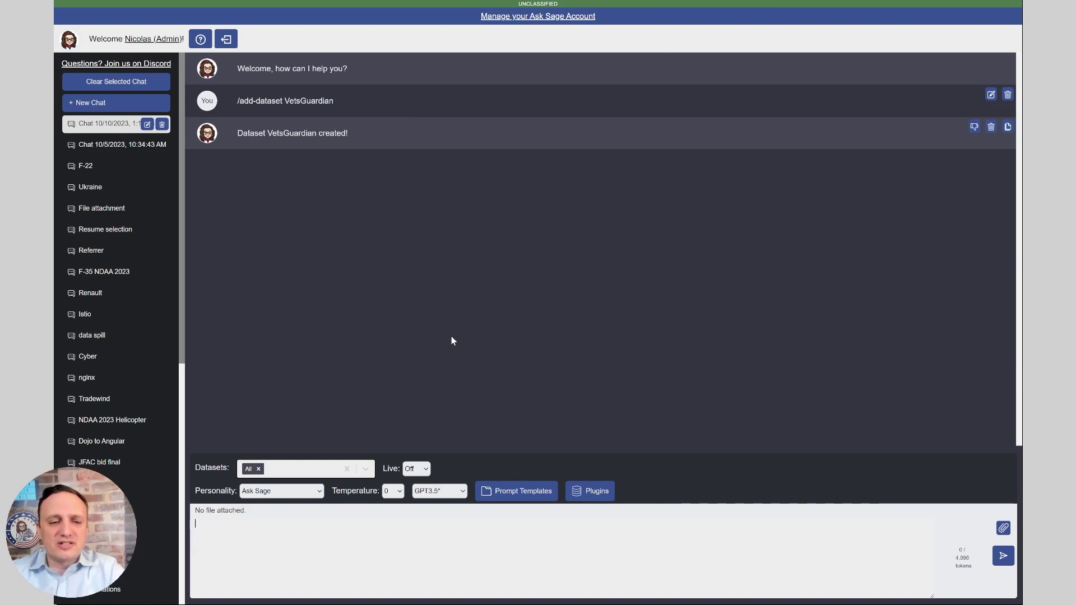
Restrict the chat to the VetsGuardian dataset and bring up the Ingest file content plugin
{"action": "left_click", "coordinate": [282, 471]}
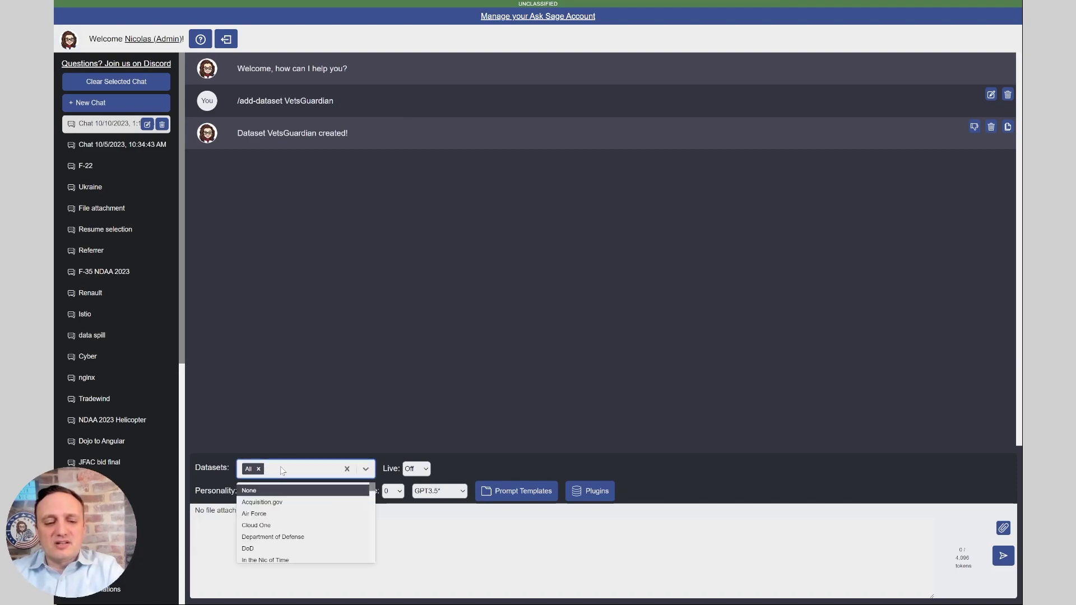
{"action": "type", "text": "vet"}
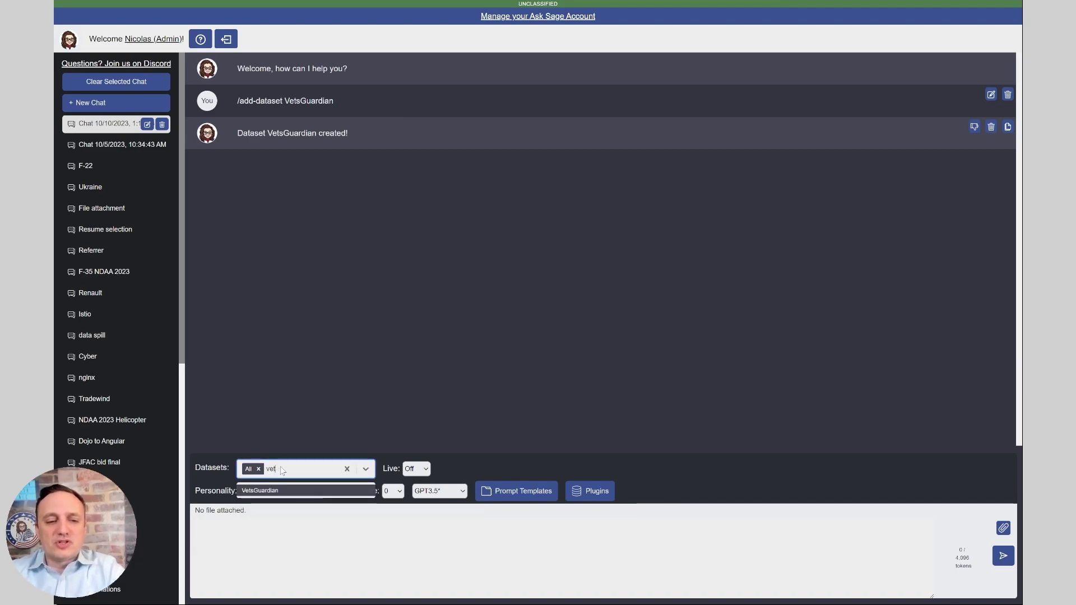
{"action": "left_click", "coordinate": [287, 491]}
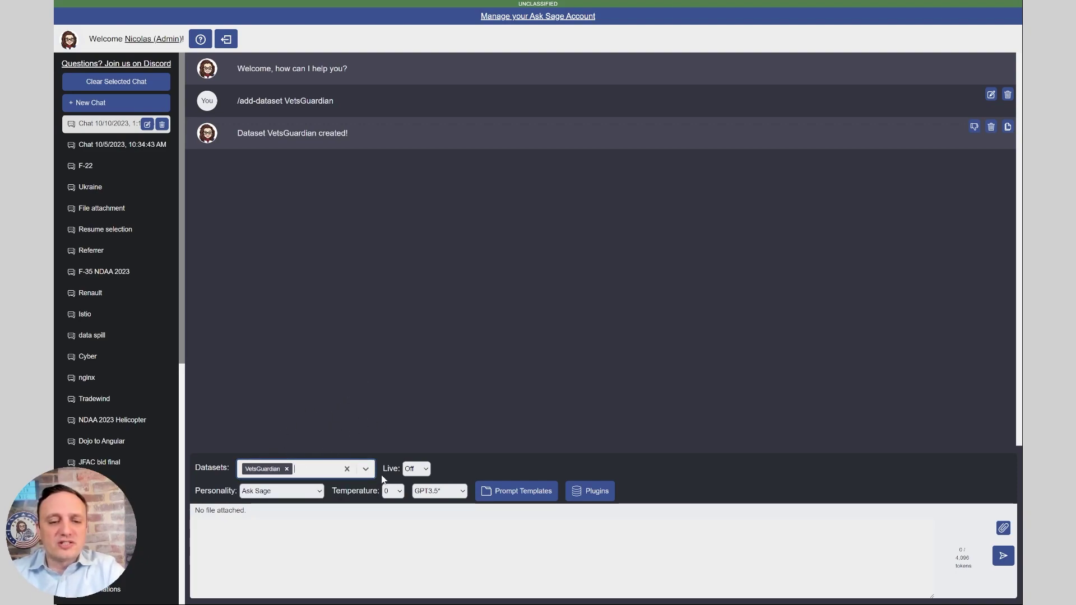
{"action": "left_click", "coordinate": [597, 491]}
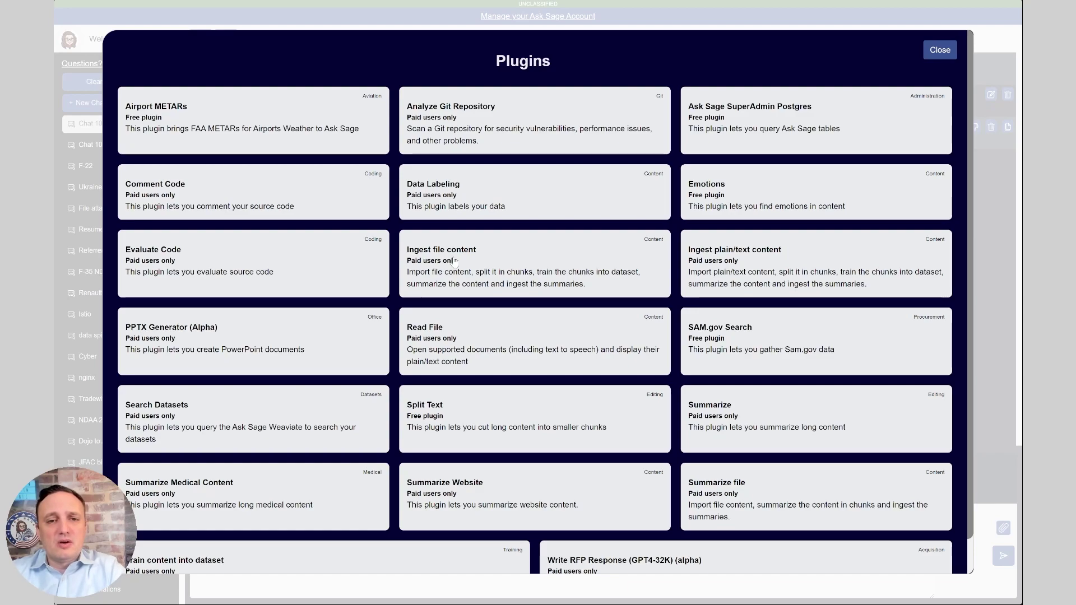
{"action": "left_click", "coordinate": [453, 262]}
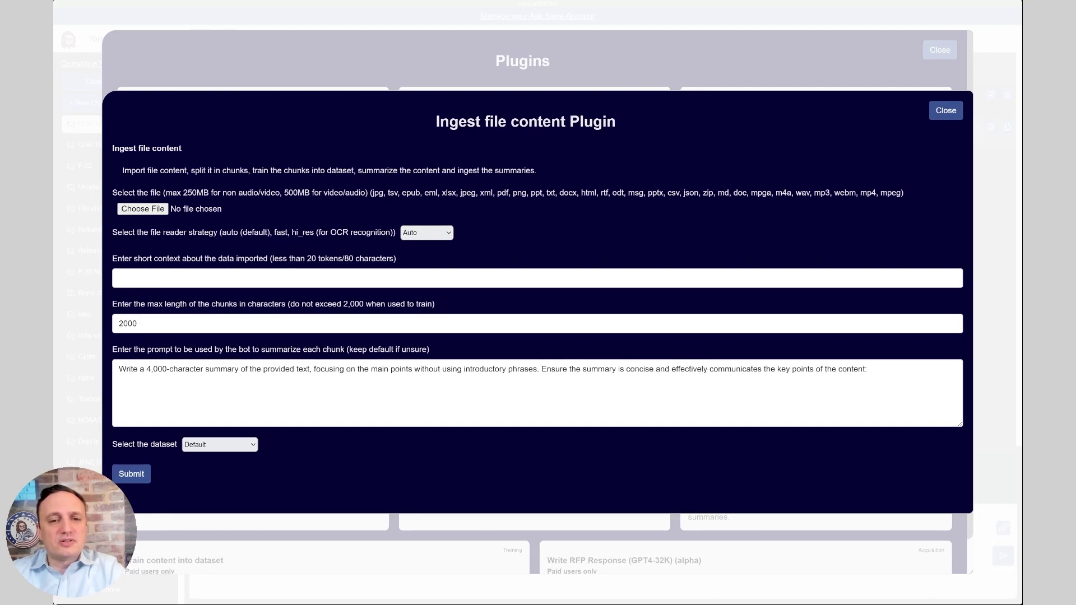
Load the case study .docx with Auto strategy and context 'Ask Sage case study about VetsGuardian'
{"action": "key", "text": "Return"}
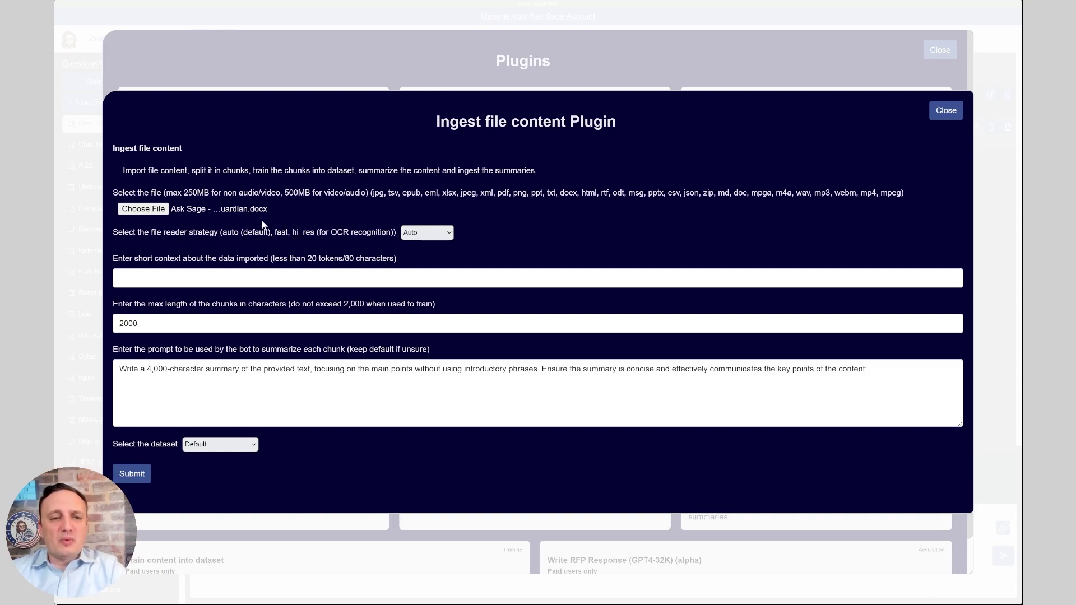
{"action": "left_click", "coordinate": [417, 234]}
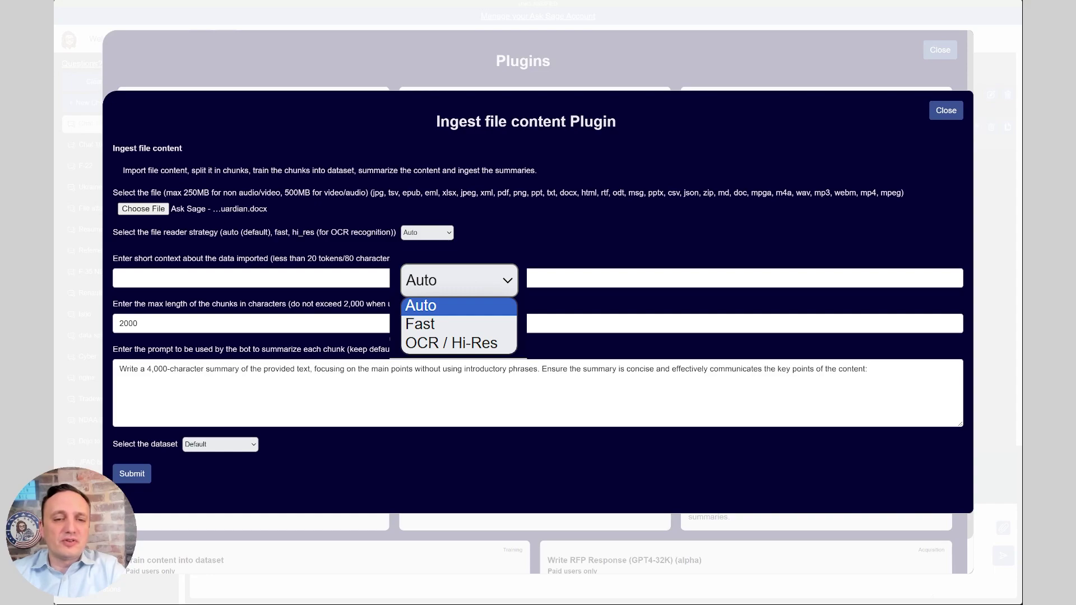
{"action": "left_click", "coordinate": [411, 263]}
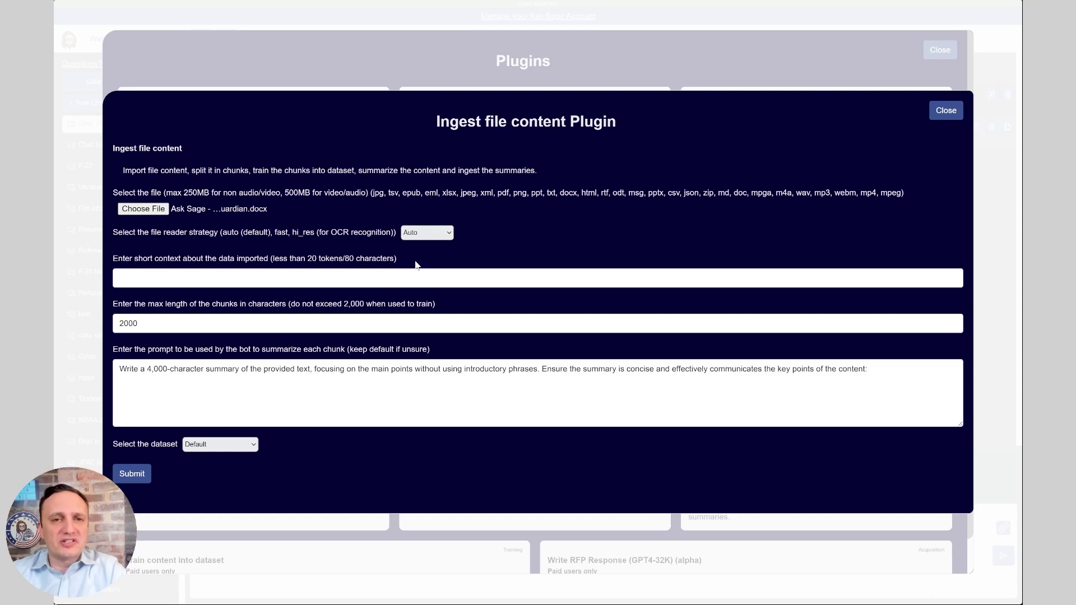
{"action": "left_click", "coordinate": [310, 277]}
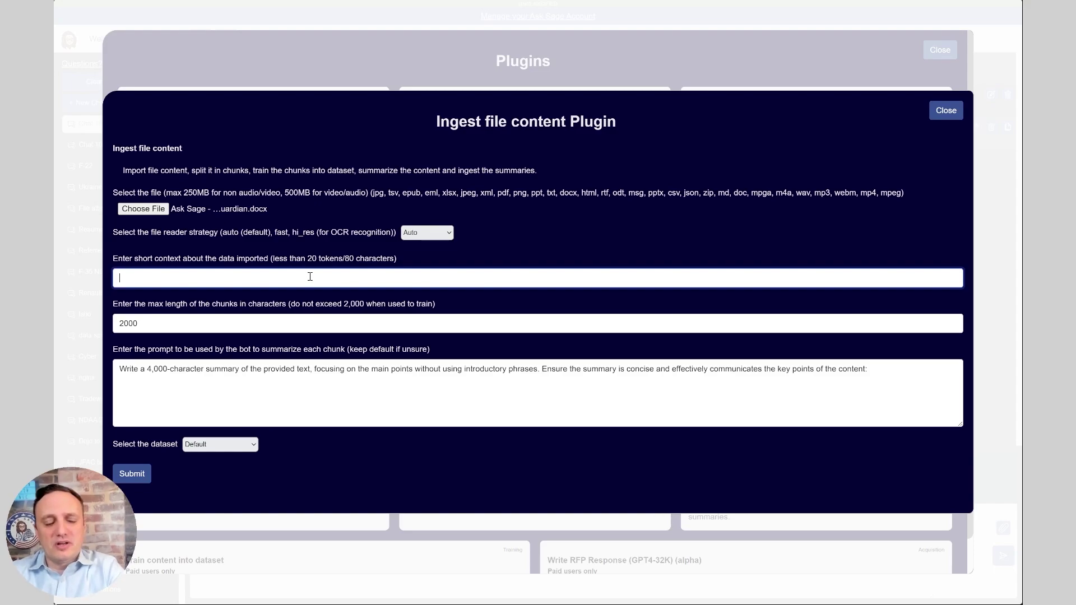
{"action": "type", "text": "Ask Sage case "}
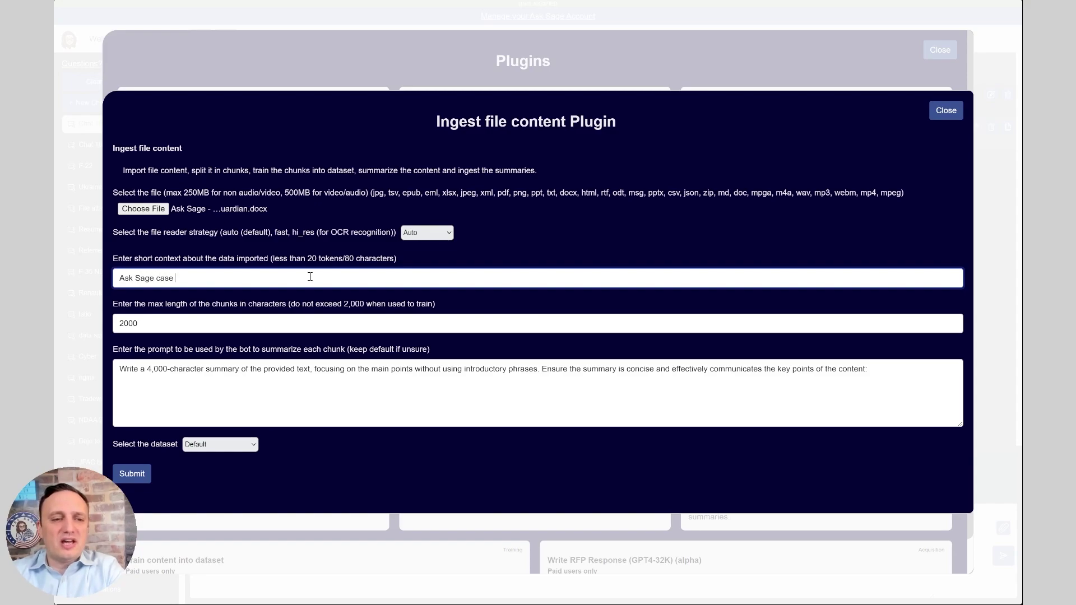
{"action": "type", "text": "study about Vet"}
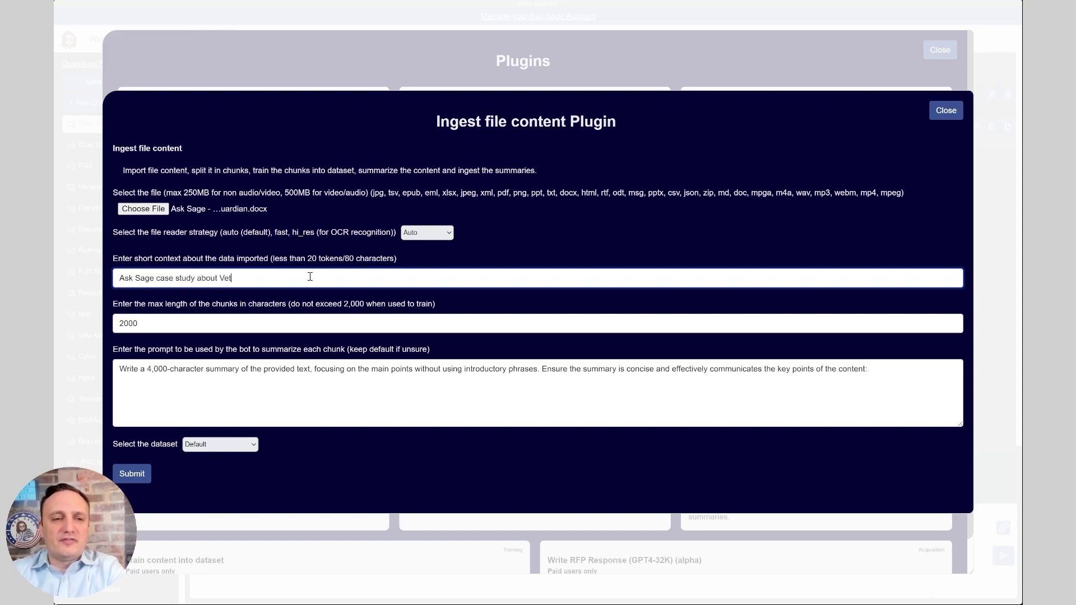
{"action": "type", "text": "sGuardian"}
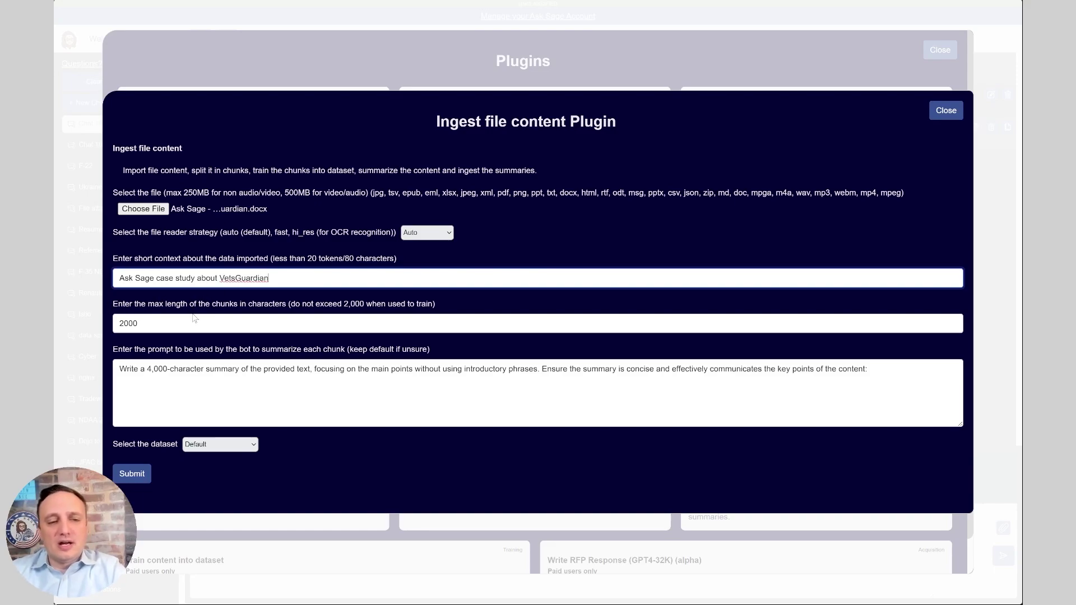
{"action": "left_click", "coordinate": [168, 323]}
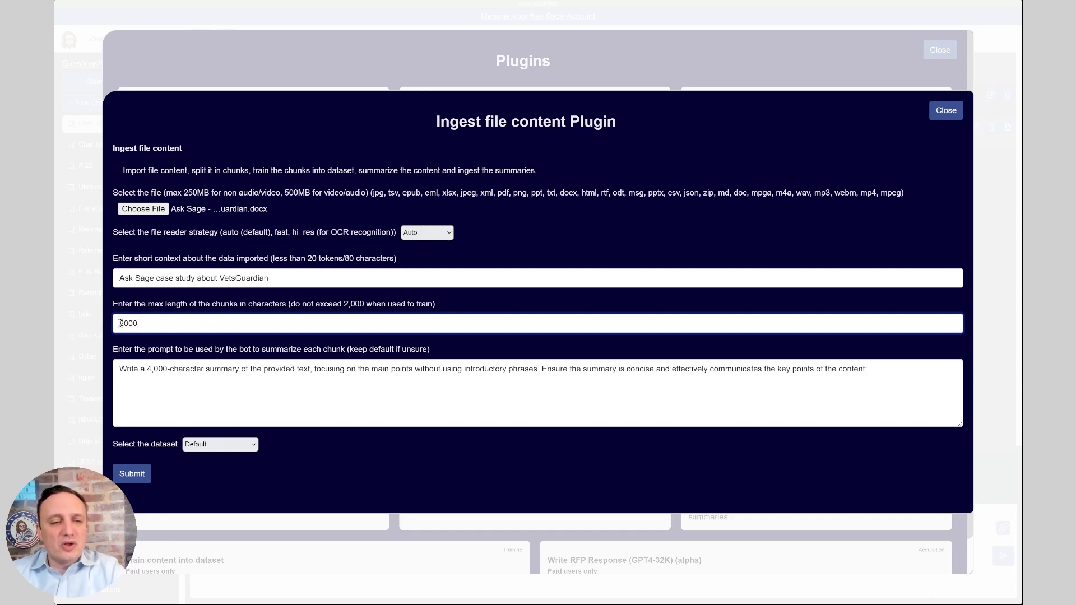
Keep chunk length 2000 and change the target dataset from Default to VetsGuardian
{"action": "left_click", "coordinate": [173, 352]}
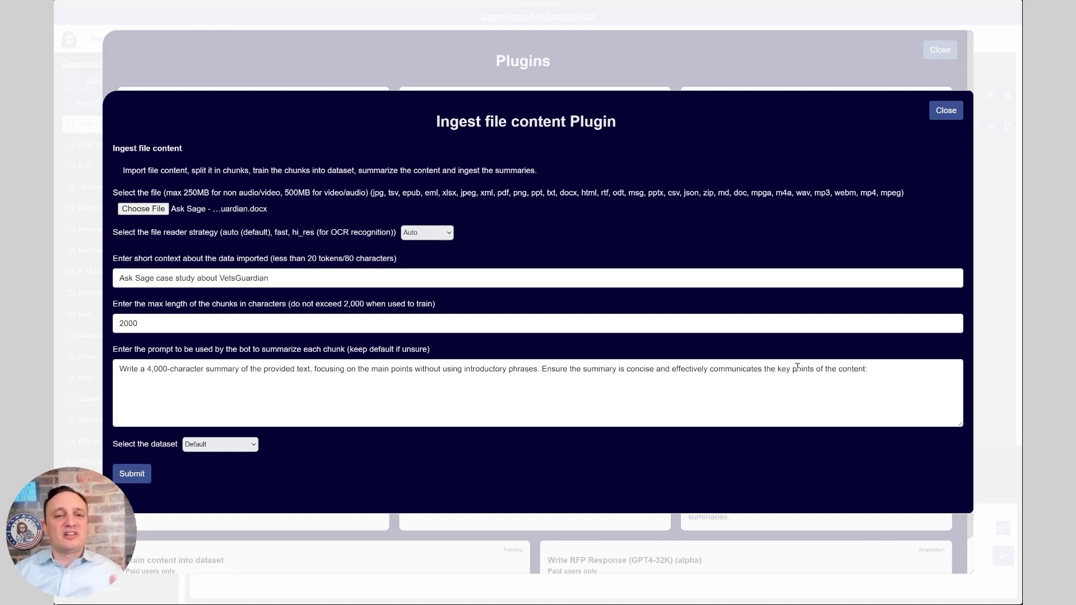
{"action": "left_click", "coordinate": [206, 448]}
{"action": "left_click", "coordinate": [233, 438]}
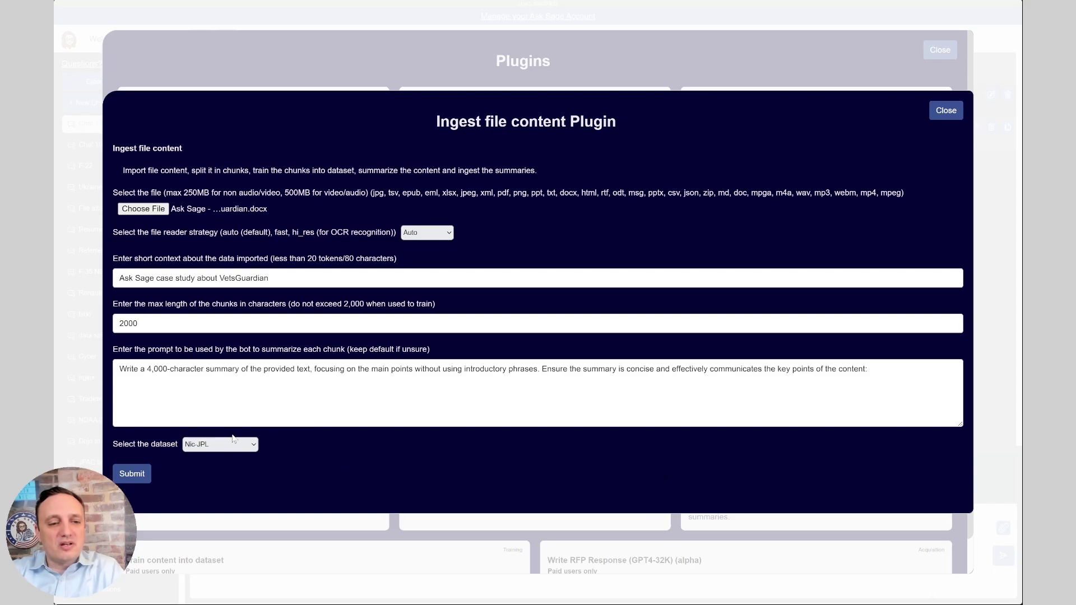
{"action": "key", "text": "Down"}
{"action": "key", "text": "Down"}
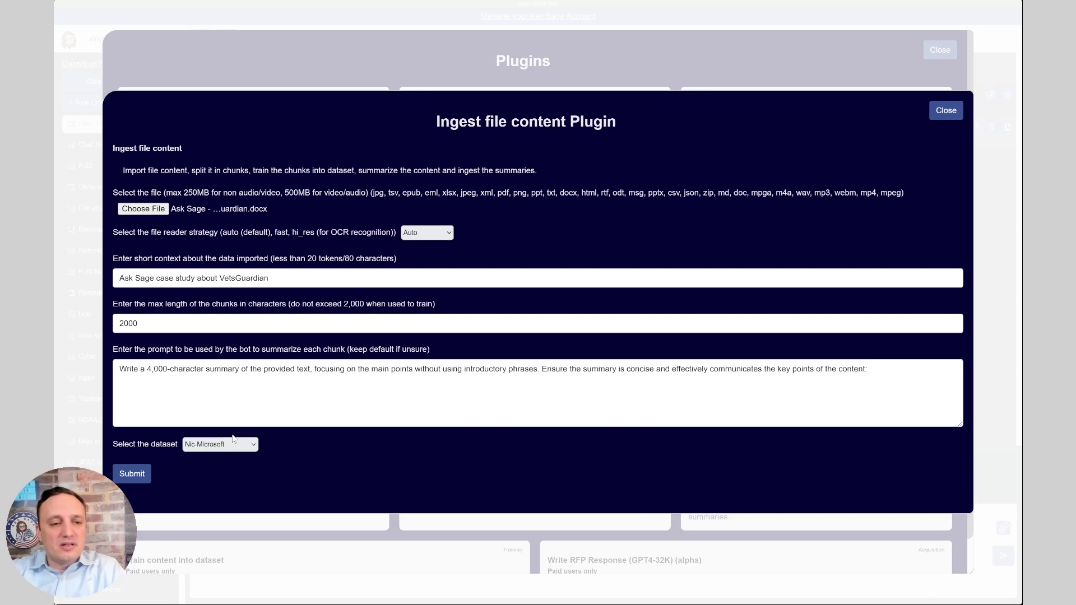
{"action": "key", "text": "Down"}
{"action": "key", "text": "Down"}
{"action": "key", "text": "Down"}
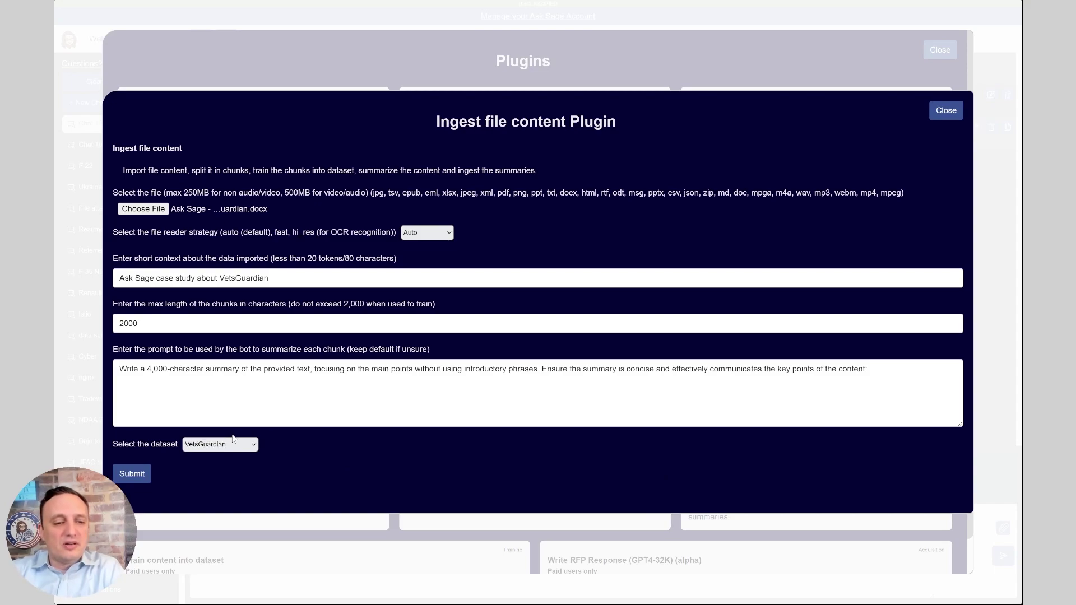
{"action": "left_click", "coordinate": [222, 439]}
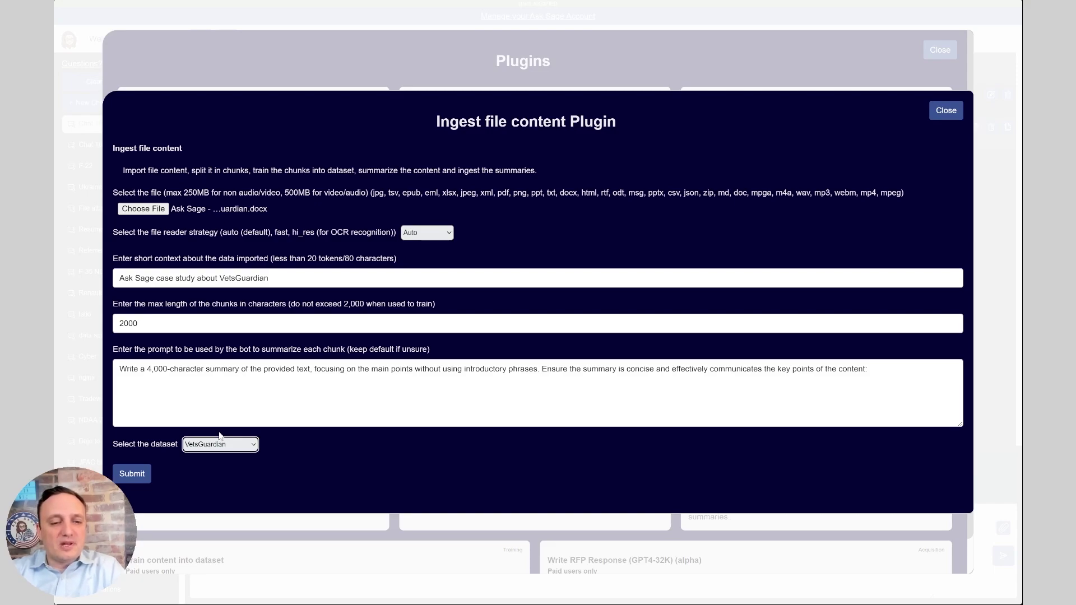
Submit the case study file and review the extracted text in the prompt box
{"action": "left_click", "coordinate": [134, 476]}
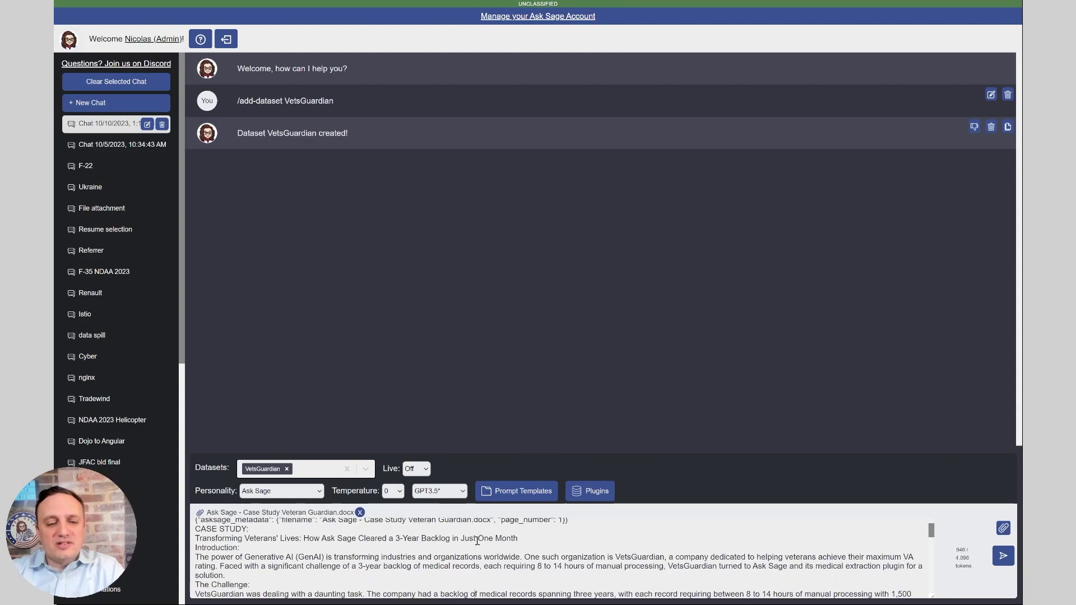
{"action": "scroll", "coordinate": [476, 543], "scroll_direction": "down", "scroll_amount": 3}
{"action": "scroll", "coordinate": [467, 541], "scroll_direction": "down", "scroll_amount": 6}
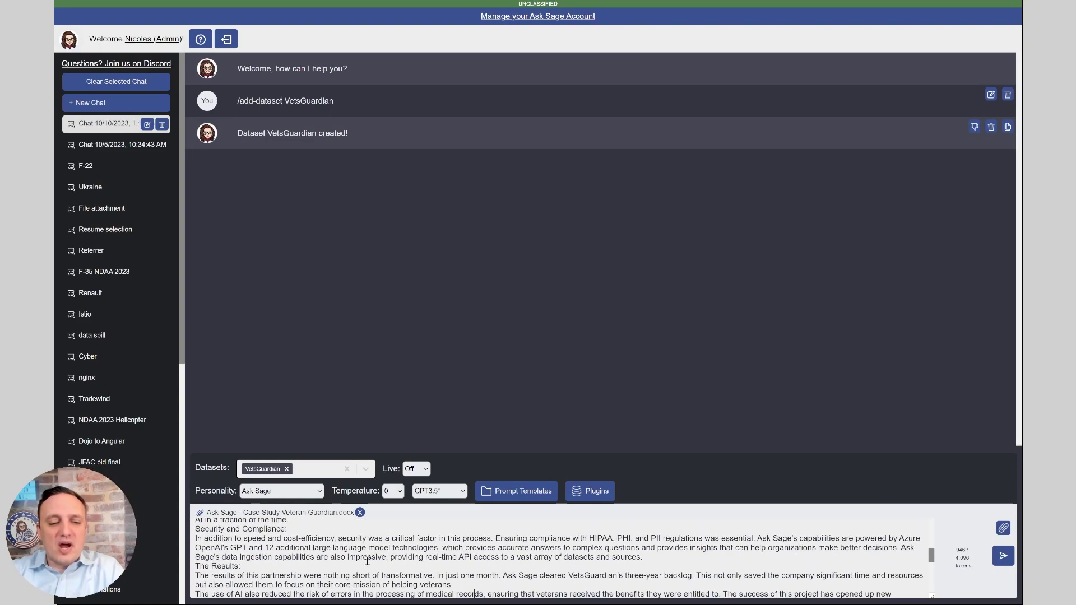
{"action": "scroll", "coordinate": [367, 560], "scroll_direction": "down", "scroll_amount": 2}
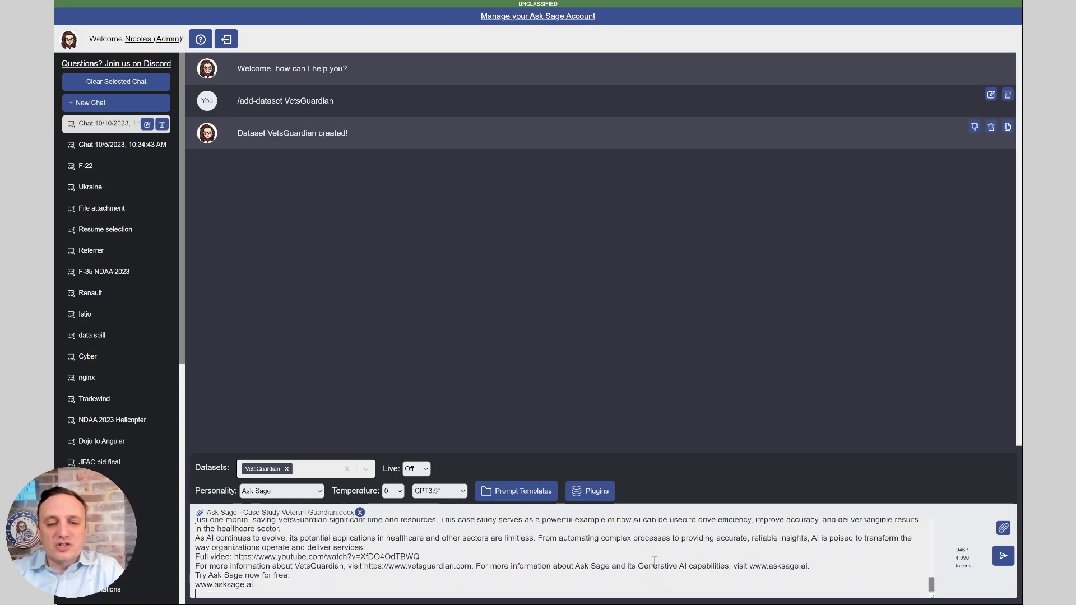
Send the extracted text to chat and look over the resulting text chunks
{"action": "left_click", "coordinate": [1002, 556]}
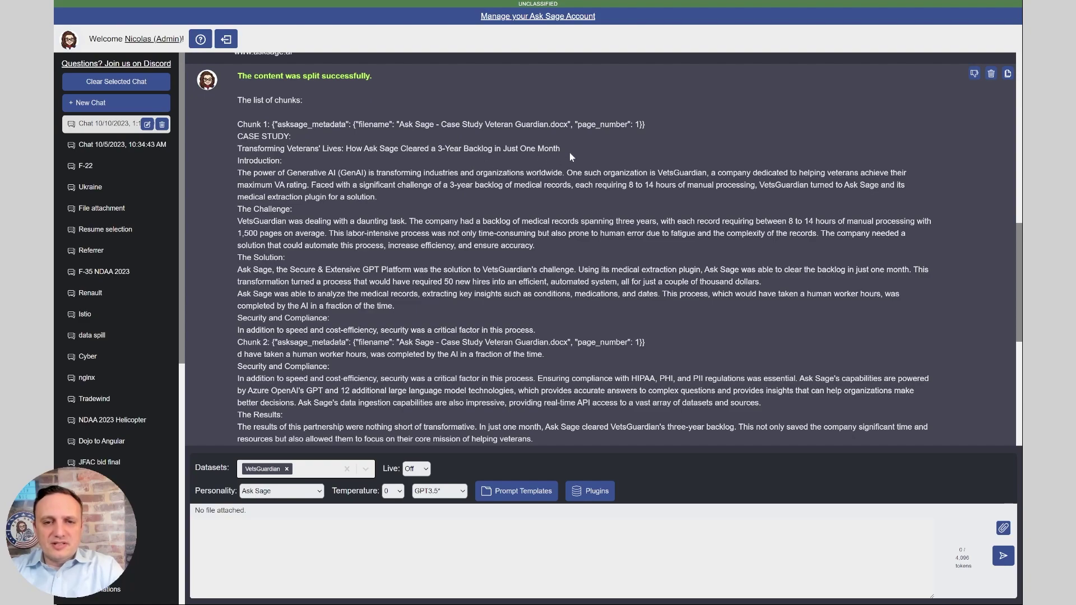
{"action": "scroll", "coordinate": [393, 102], "scroll_direction": "down", "scroll_amount": 1}
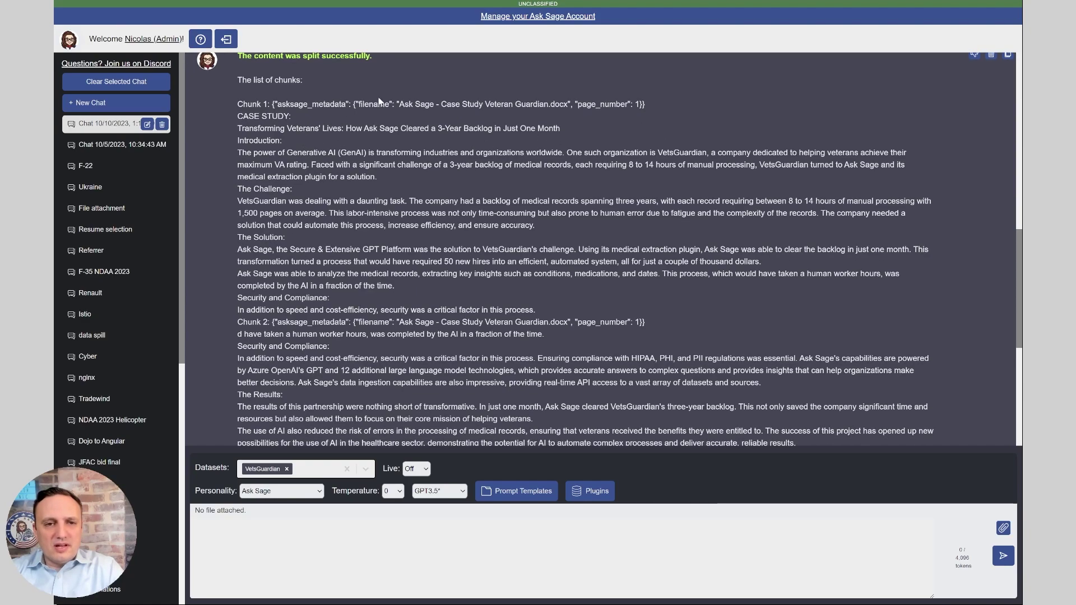
{"action": "scroll", "coordinate": [392, 101], "scroll_direction": "down", "scroll_amount": 3}
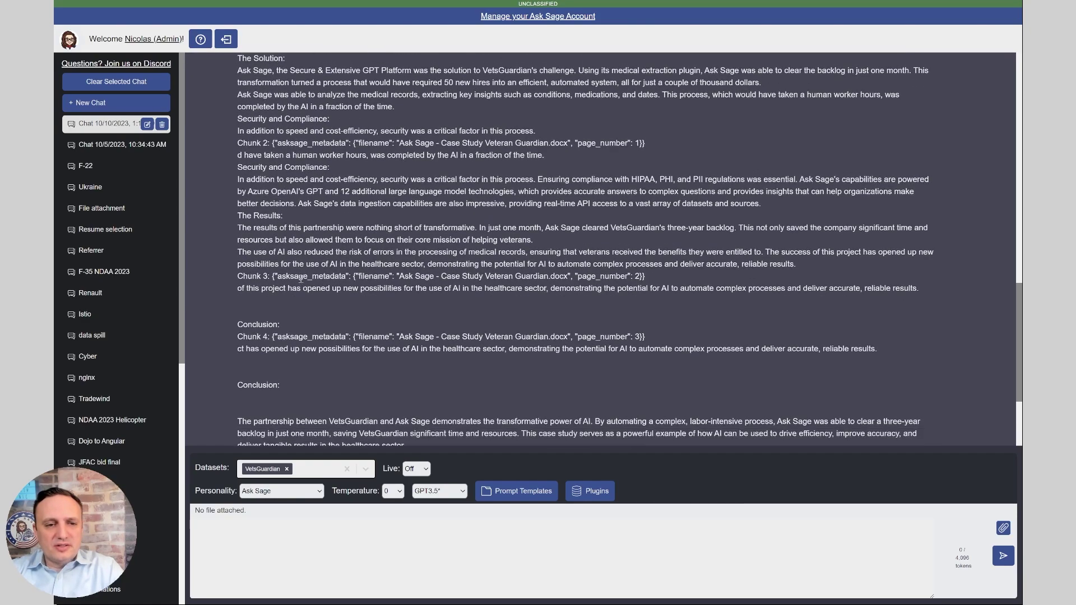
{"action": "scroll", "coordinate": [301, 279], "scroll_direction": "down", "scroll_amount": 3}
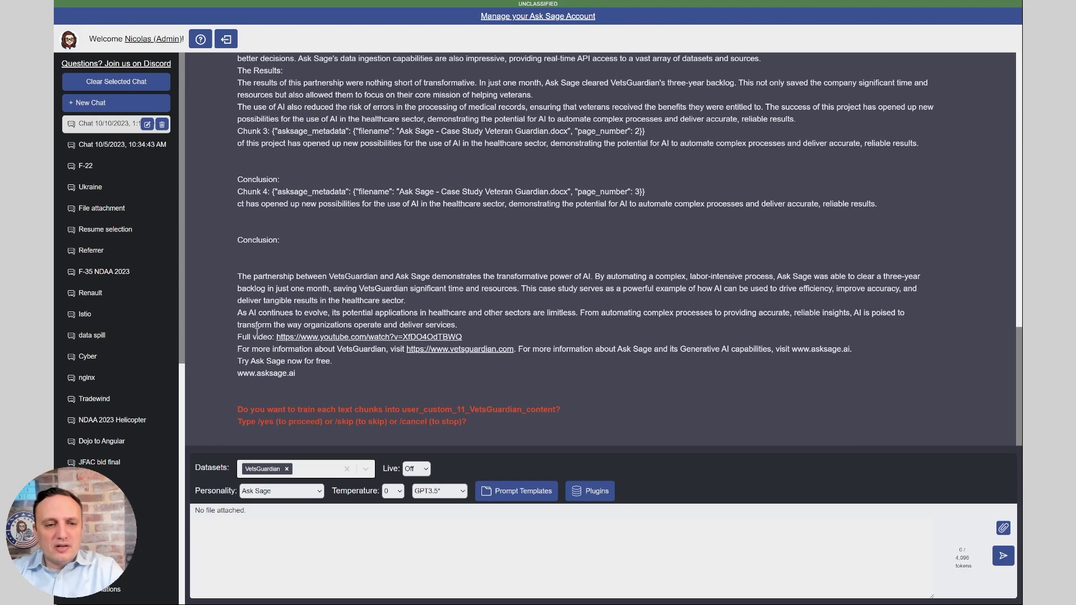
{"action": "scroll", "coordinate": [297, 235], "scroll_direction": "up", "scroll_amount": 2}
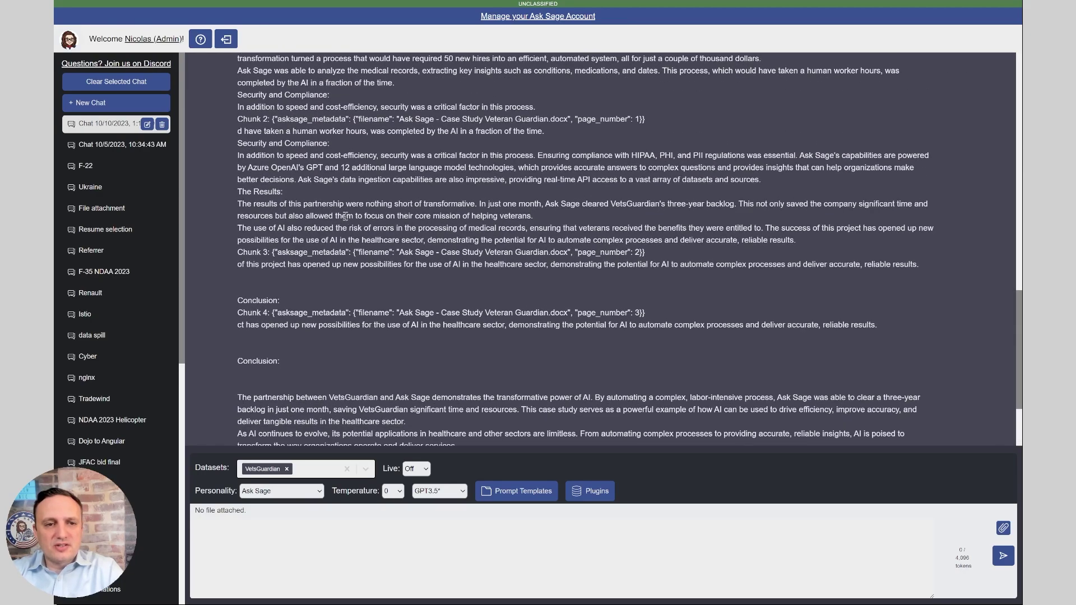
{"action": "scroll", "coordinate": [345, 217], "scroll_direction": "down", "scroll_amount": 2}
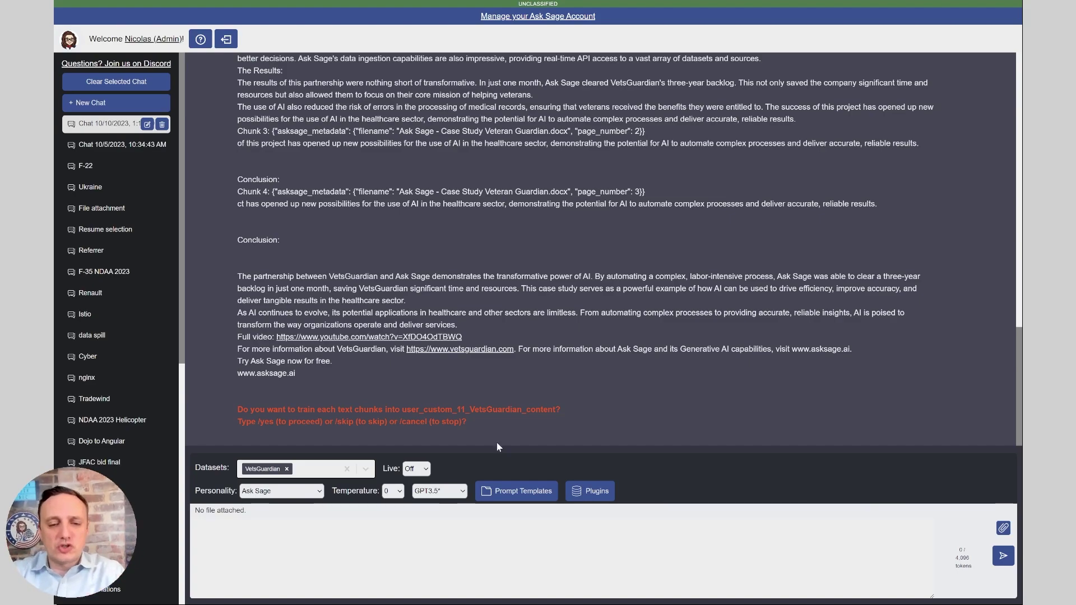
Reply /yes to train the four case-study chunks into the VetsGuardian dataset
{"action": "left_click", "coordinate": [451, 519]}
{"action": "type", "text": "/yes"}
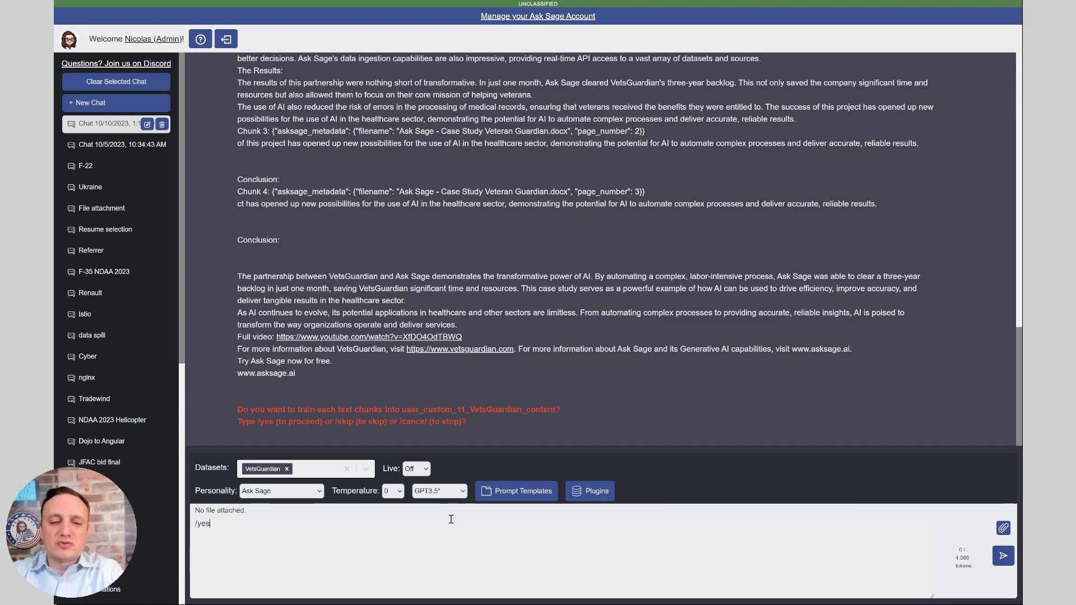
{"action": "key", "text": "Return"}
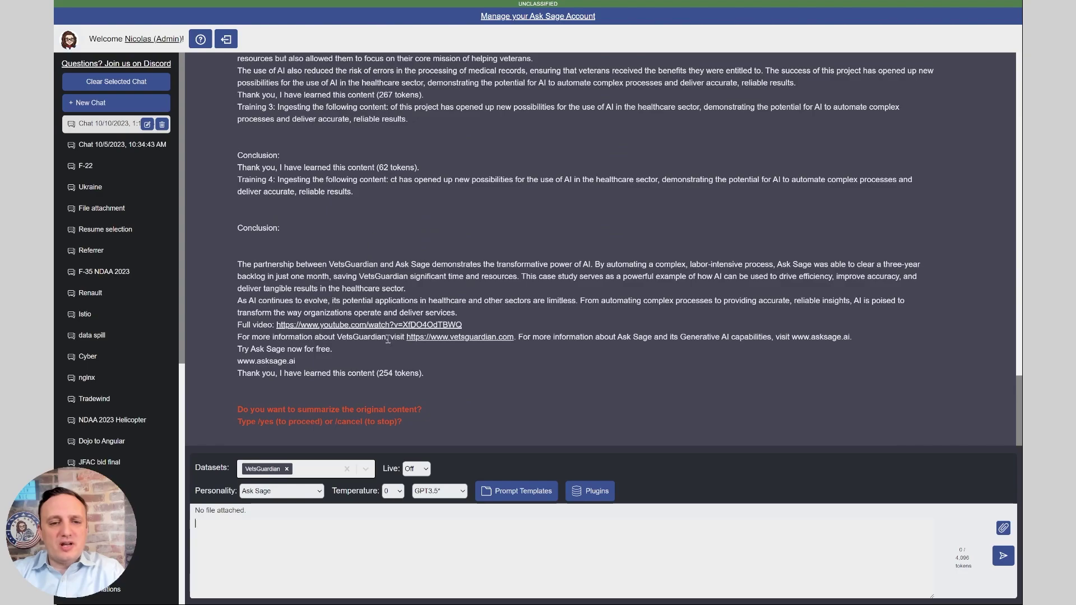
{"action": "scroll", "coordinate": [401, 201], "scroll_direction": "up", "scroll_amount": 15}
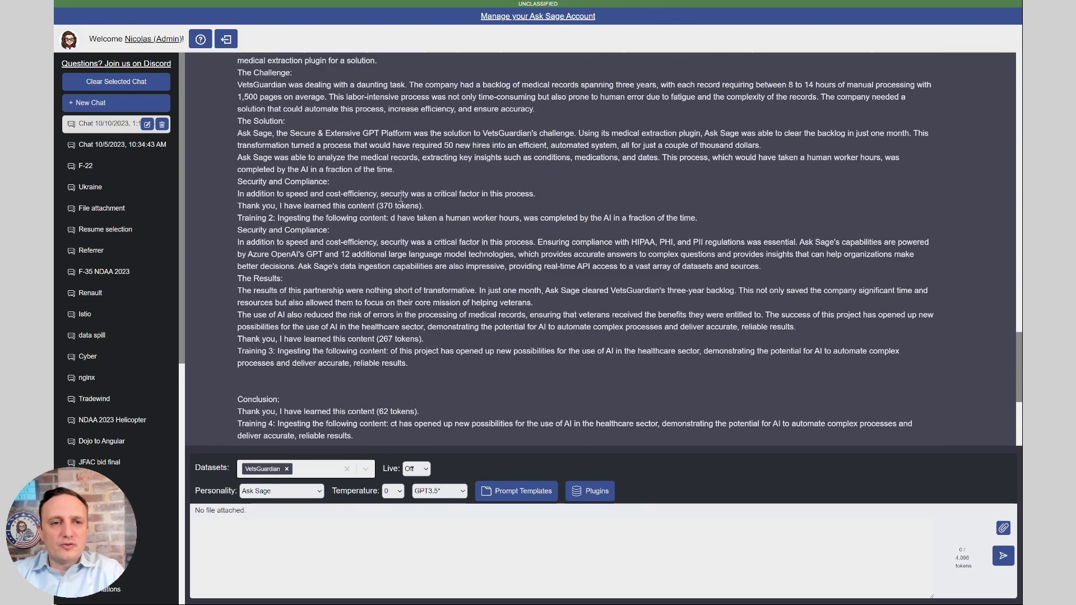
{"action": "scroll", "coordinate": [401, 201], "scroll_direction": "down", "scroll_amount": 15}
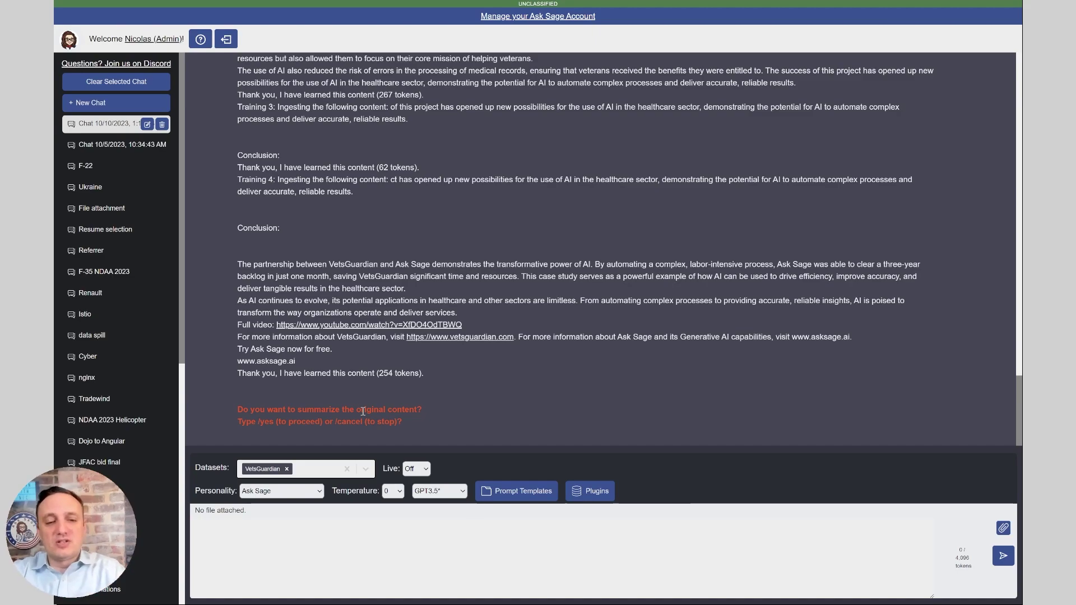
Answer yes to summarizing the original content, then read through the four summaries
{"action": "type", "text": "yes"}
{"action": "key", "text": "Return"}
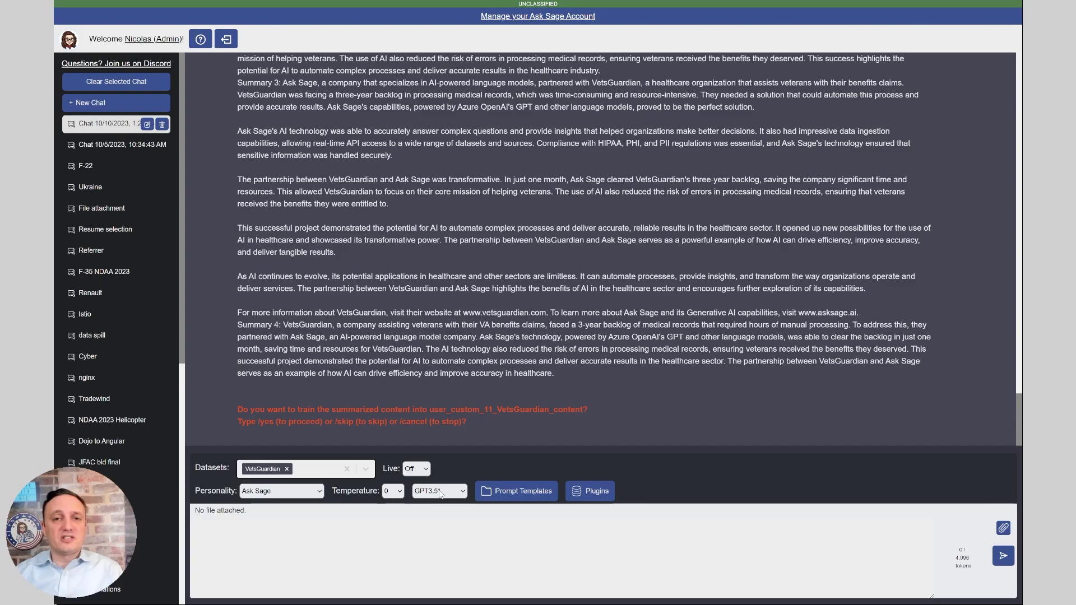
{"action": "scroll", "coordinate": [389, 282], "scroll_direction": "up", "scroll_amount": 3}
{"action": "scroll", "coordinate": [392, 225], "scroll_direction": "up", "scroll_amount": 3}
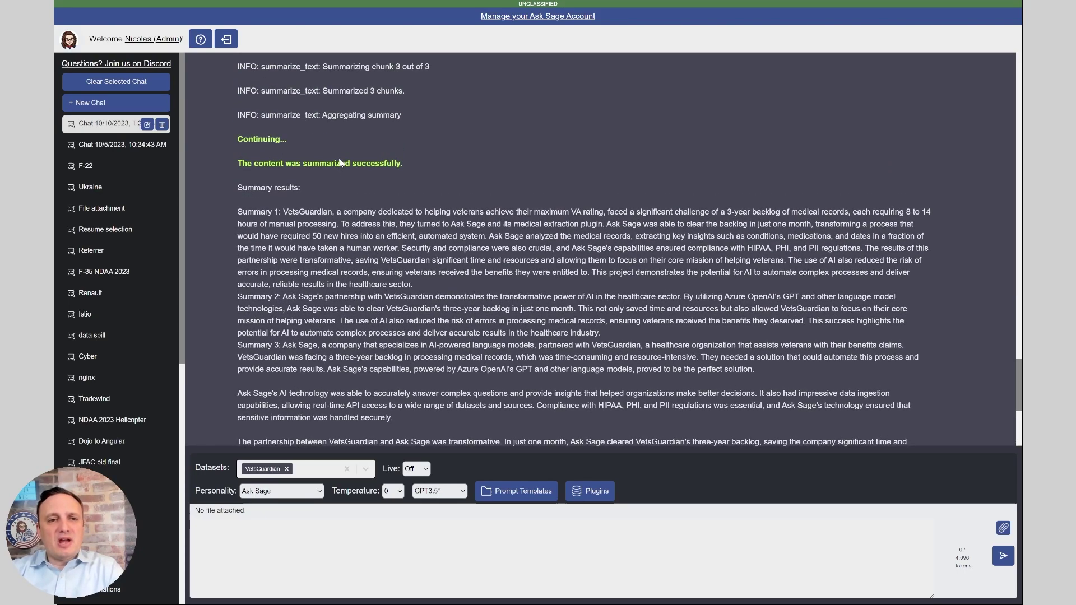
{"action": "scroll", "coordinate": [311, 160], "scroll_direction": "down", "scroll_amount": 3}
{"action": "scroll", "coordinate": [310, 159], "scroll_direction": "down", "scroll_amount": 4}
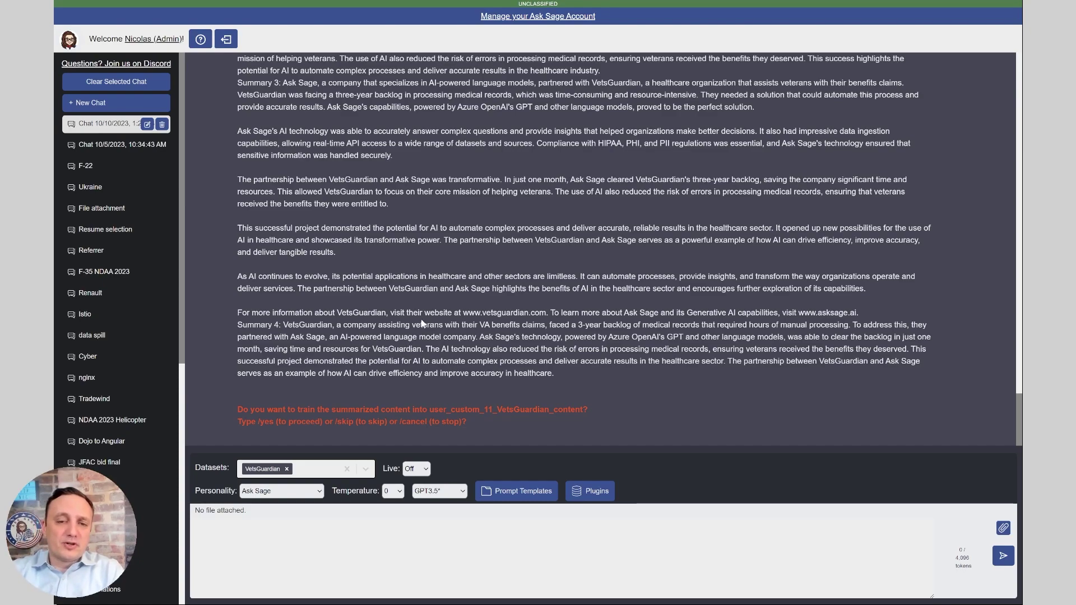
Reply /yes to train the summaries into VetsGuardian and review the response
{"action": "left_click", "coordinate": [331, 537]}
{"action": "type", "text": "/yes"}
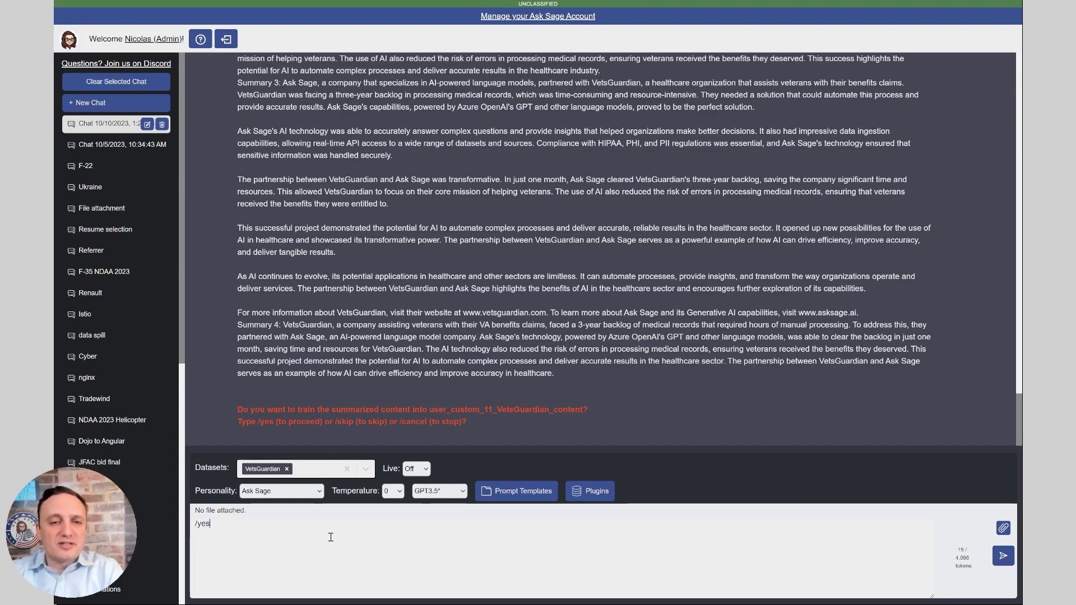
{"action": "key", "text": "Return"}
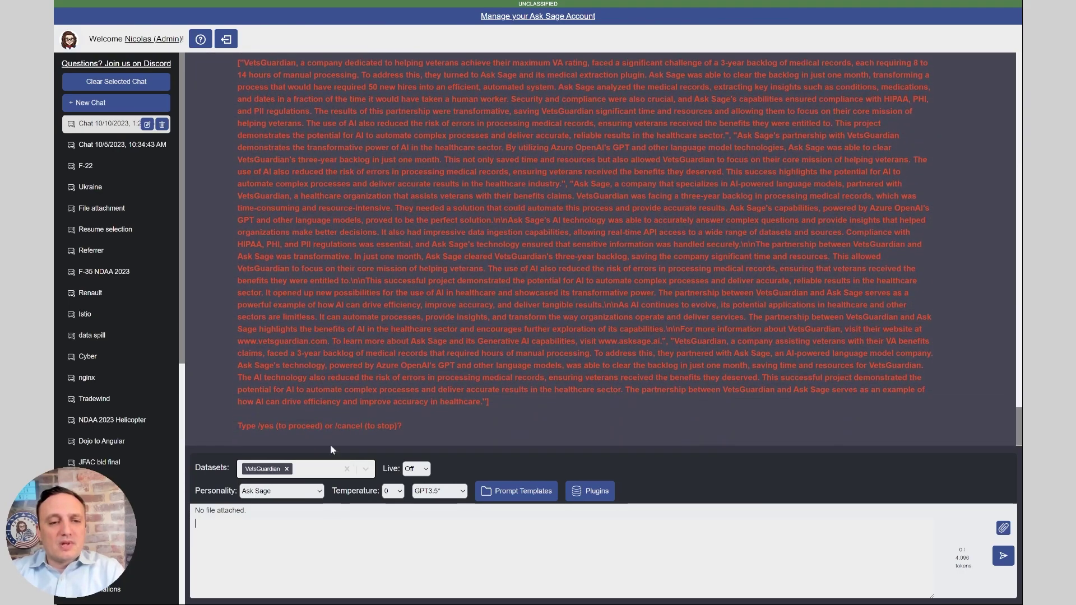
{"action": "scroll", "coordinate": [381, 335], "scroll_direction": "up", "scroll_amount": 3}
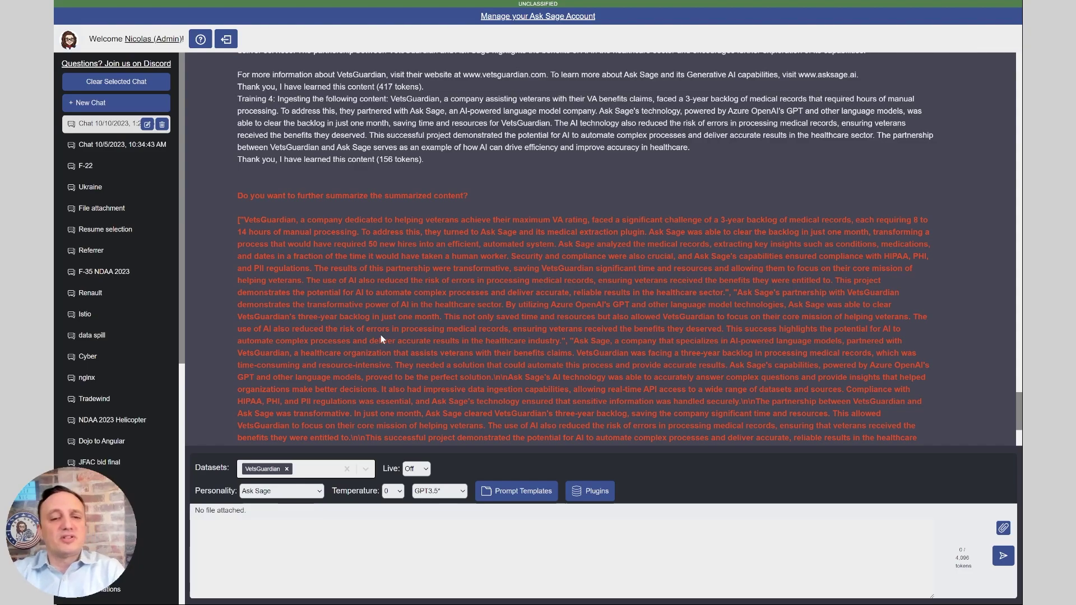
{"action": "scroll", "coordinate": [392, 328], "scroll_direction": "down", "scroll_amount": 3}
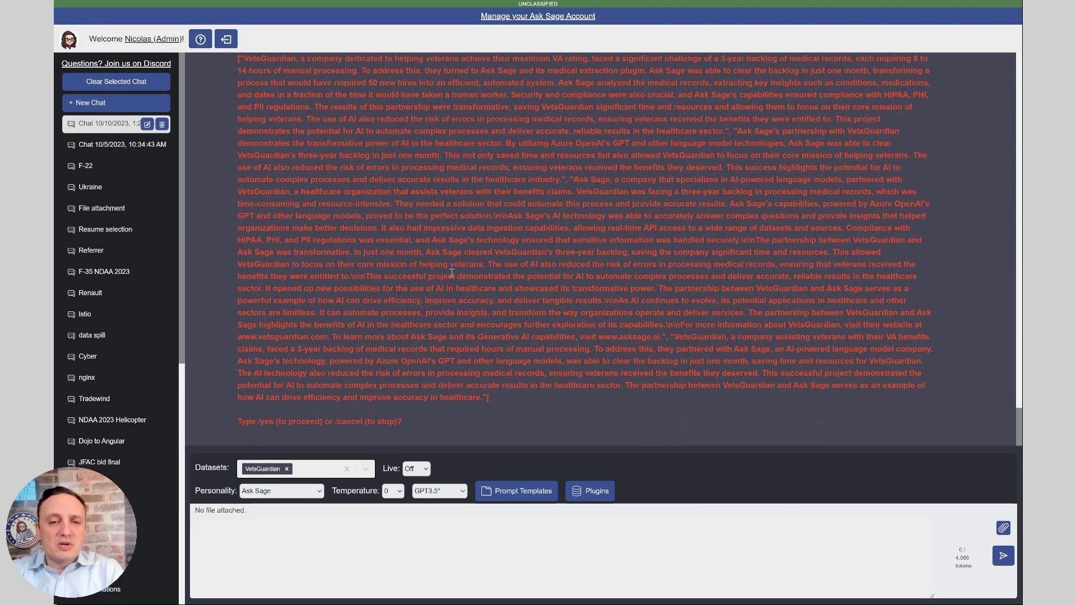
{"action": "scroll", "coordinate": [479, 317], "scroll_direction": "up", "scroll_amount": 3}
{"action": "scroll", "coordinate": [480, 318], "scroll_direction": "down", "scroll_amount": 1}
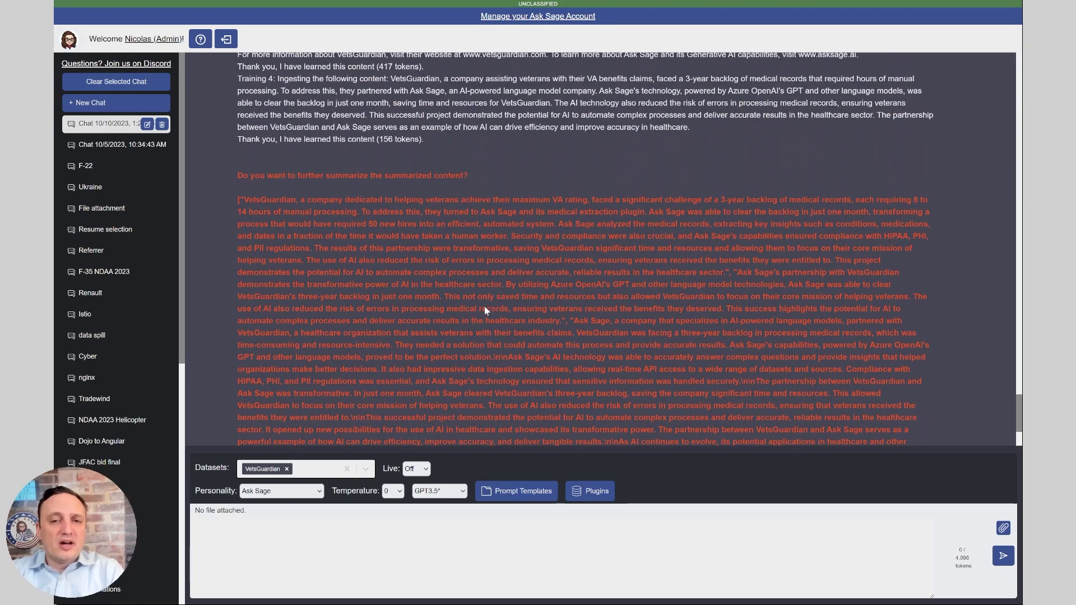
{"action": "scroll", "coordinate": [431, 105], "scroll_direction": "down", "scroll_amount": 3}
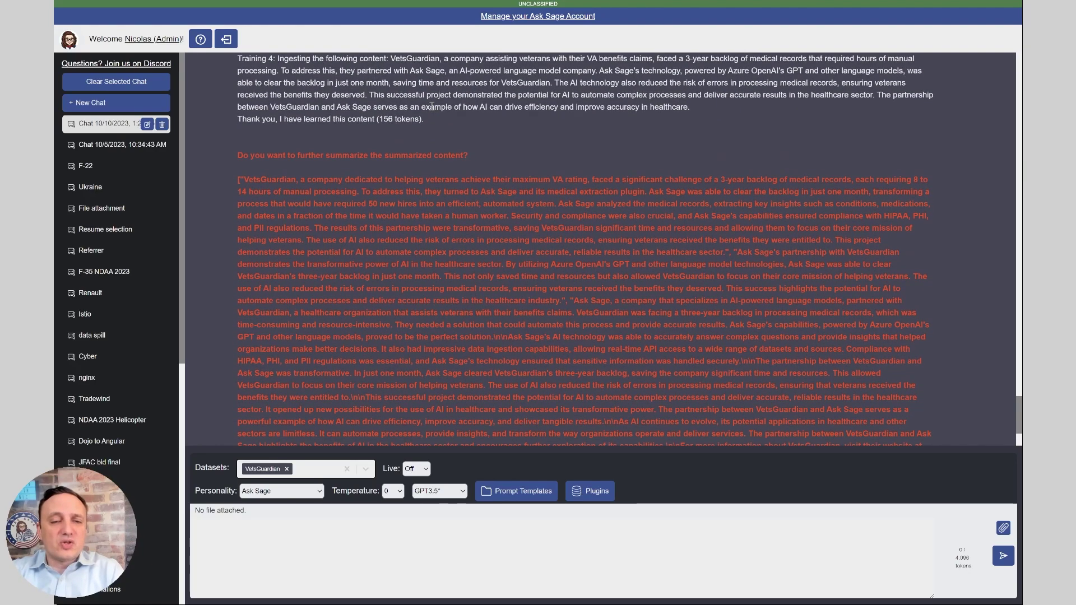
Decline further summarizing and reset the chat with /clear
{"action": "left_click", "coordinate": [368, 569]}
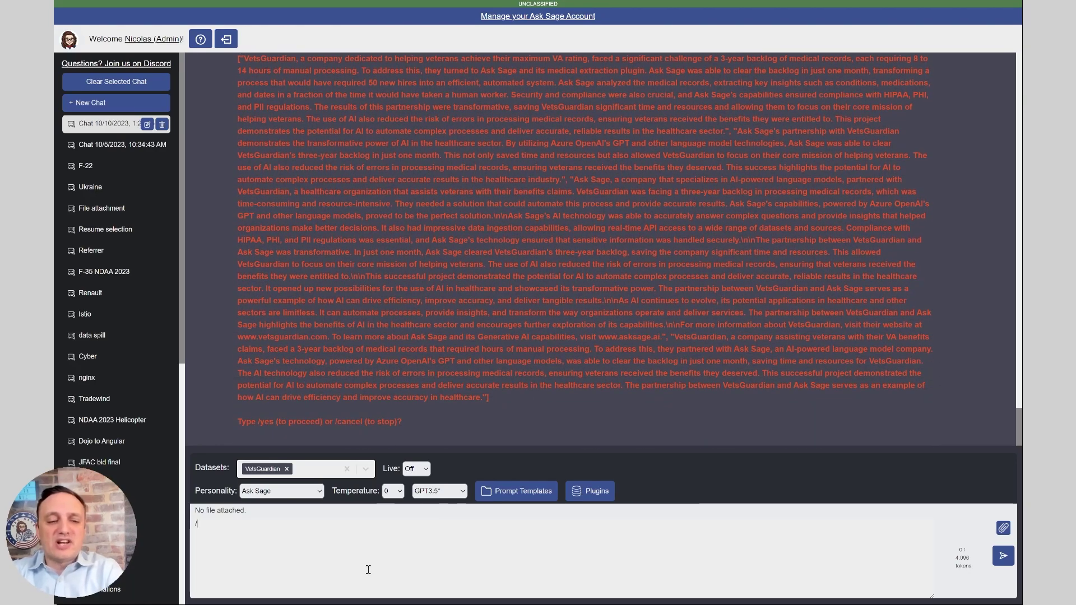
{"action": "type", "text": "/yes"}
{"action": "key", "text": "Return"}
{"action": "type", "text": "/clear"}
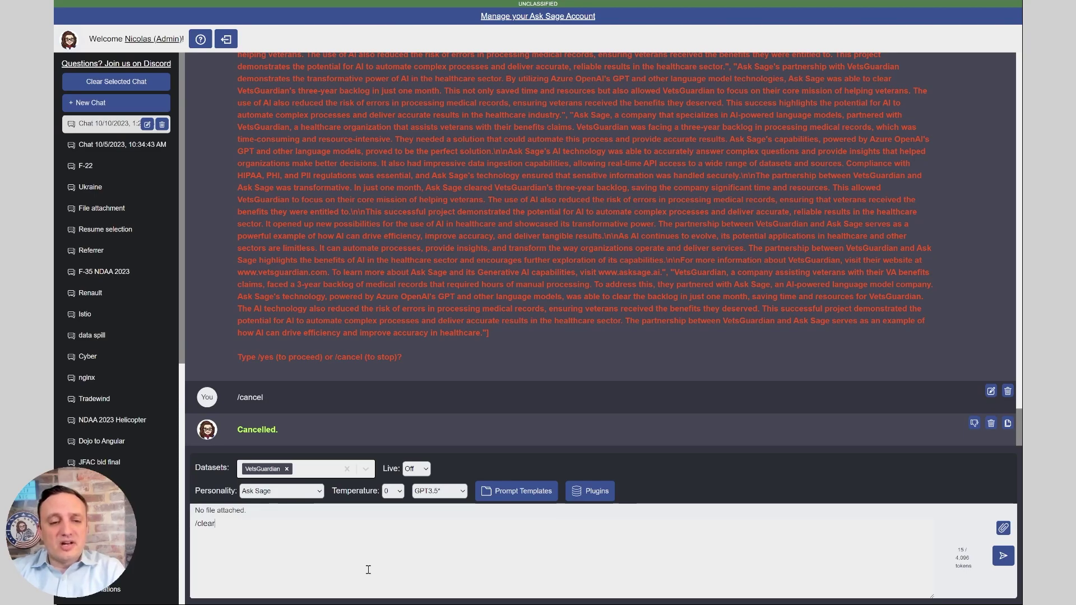
{"action": "key", "text": "Return"}
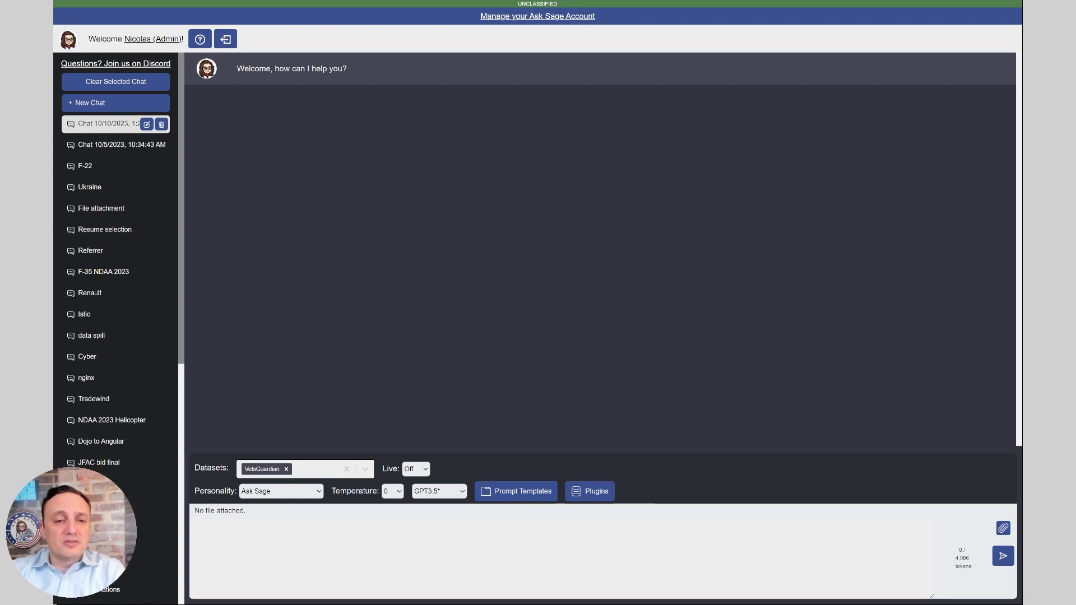
Ask 'how many years is the backlog of medial records?' and highlight the cited 3-year backlog
{"action": "left_click", "coordinate": [368, 570]}
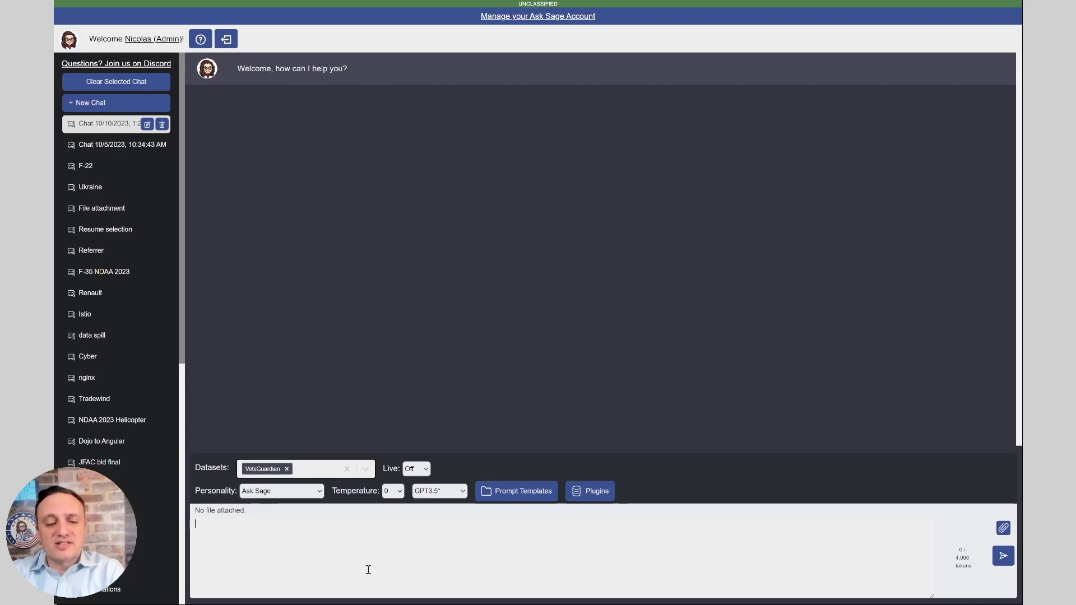
{"action": "type", "text": "how many years is "}
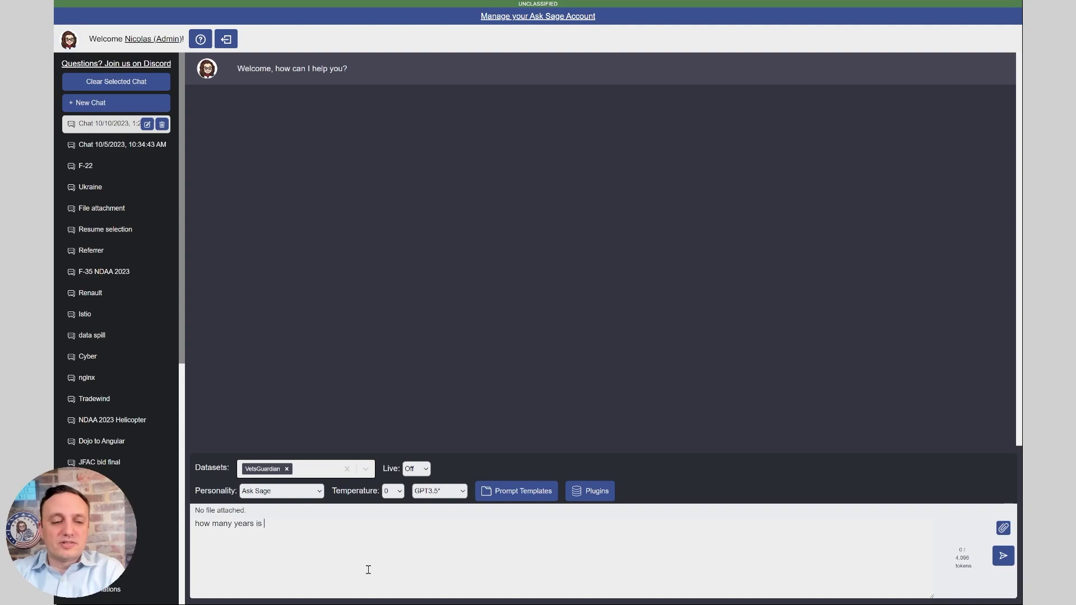
{"action": "type", "text": "the backlog of "}
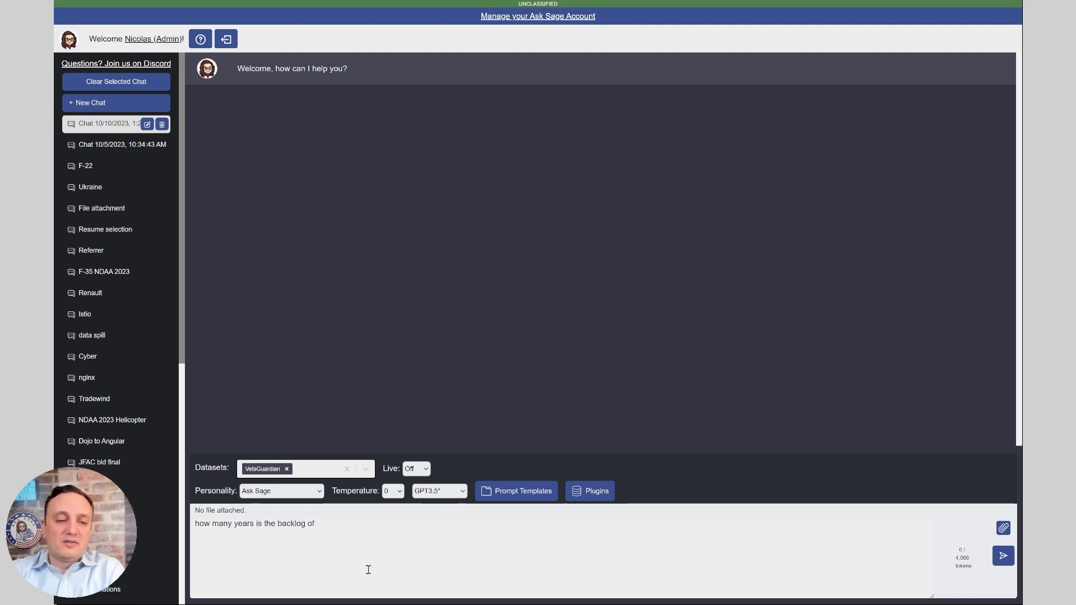
{"action": "type", "text": "t"}
{"action": "key", "text": "BackSpace"}
{"action": "type", "text": "medial reco"}
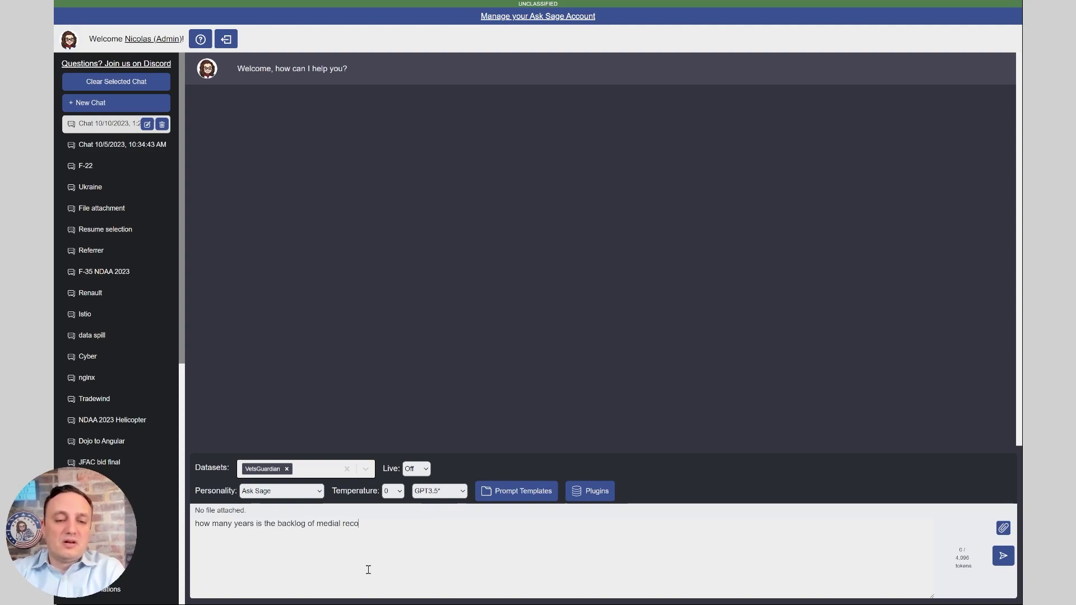
{"action": "type", "text": "rds?"}
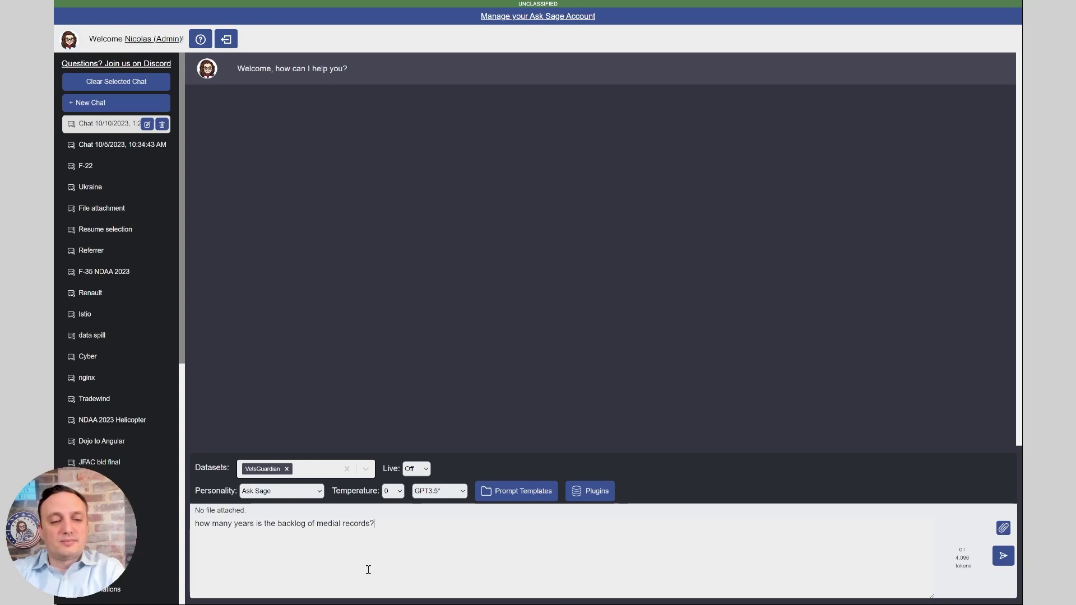
{"action": "key", "text": "Return"}
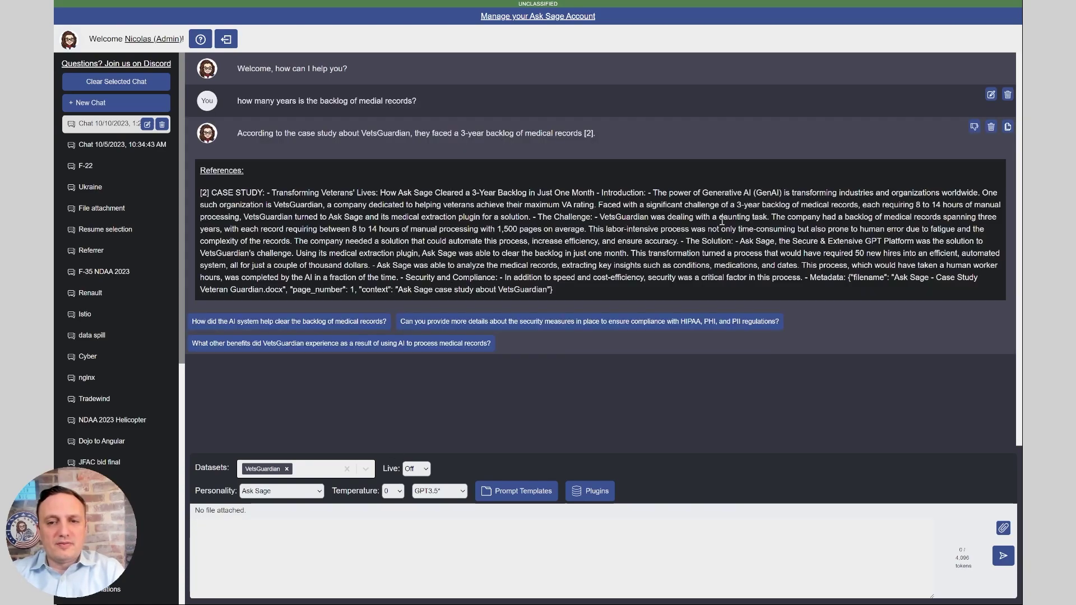
{"action": "left_click_drag", "start_coordinate": [736, 205], "coordinate": [801, 205]}
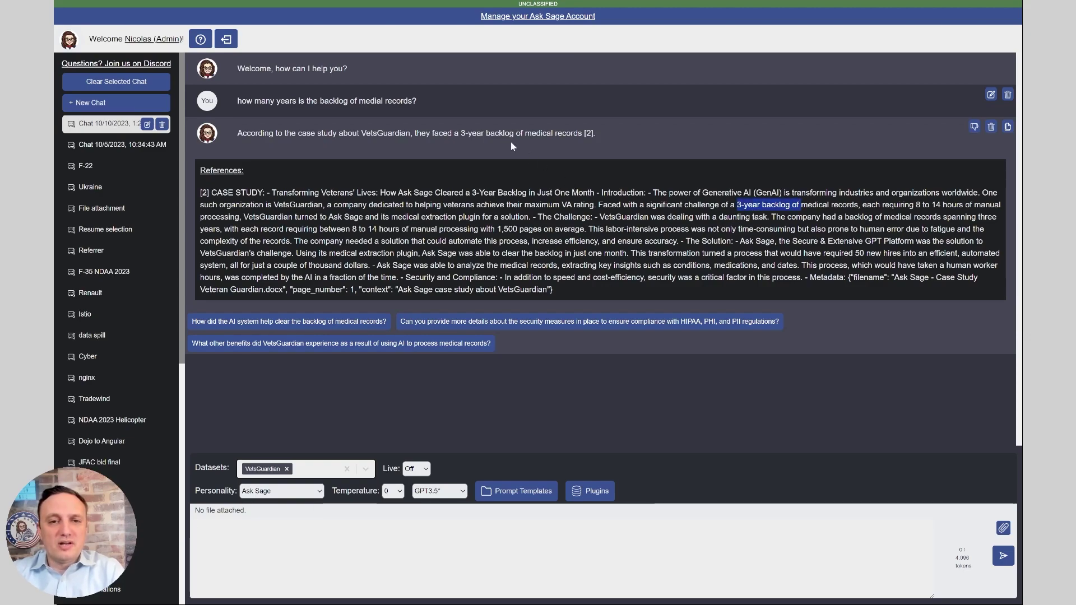
{"action": "left_click", "coordinate": [430, 539]}
Ask 'how many hours does each record take on average of manual processing?' (answer: 8–14 hours)
{"action": "type", "text": "how many years is the backlog of medial records?"}
{"action": "key", "text": "ctrl+a"}
{"action": "key", "text": "BackSpace"}
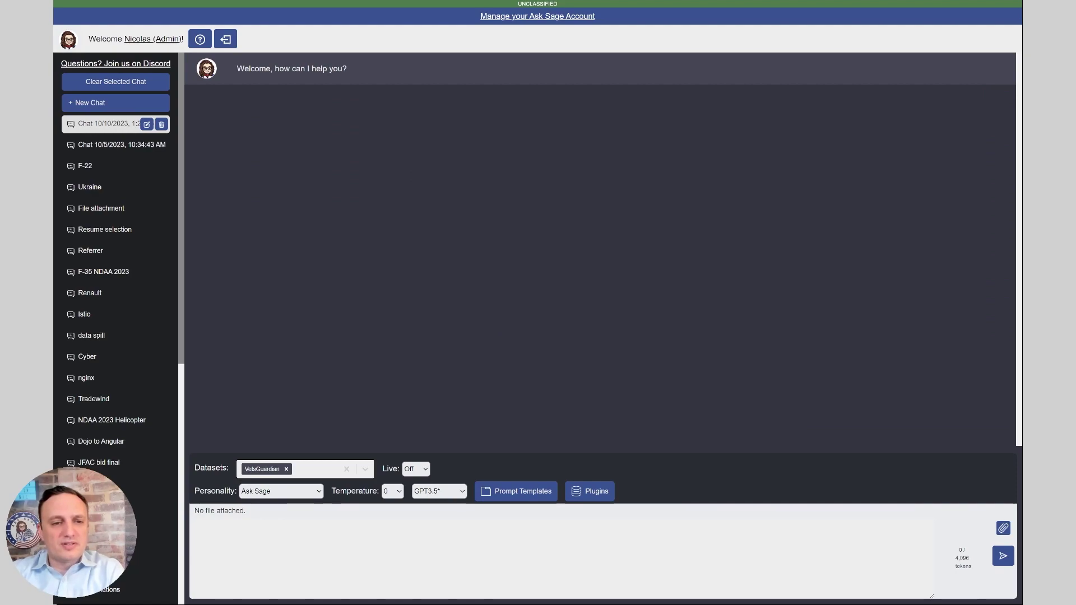
{"action": "type", "text": "how many hours does each record take on average"}
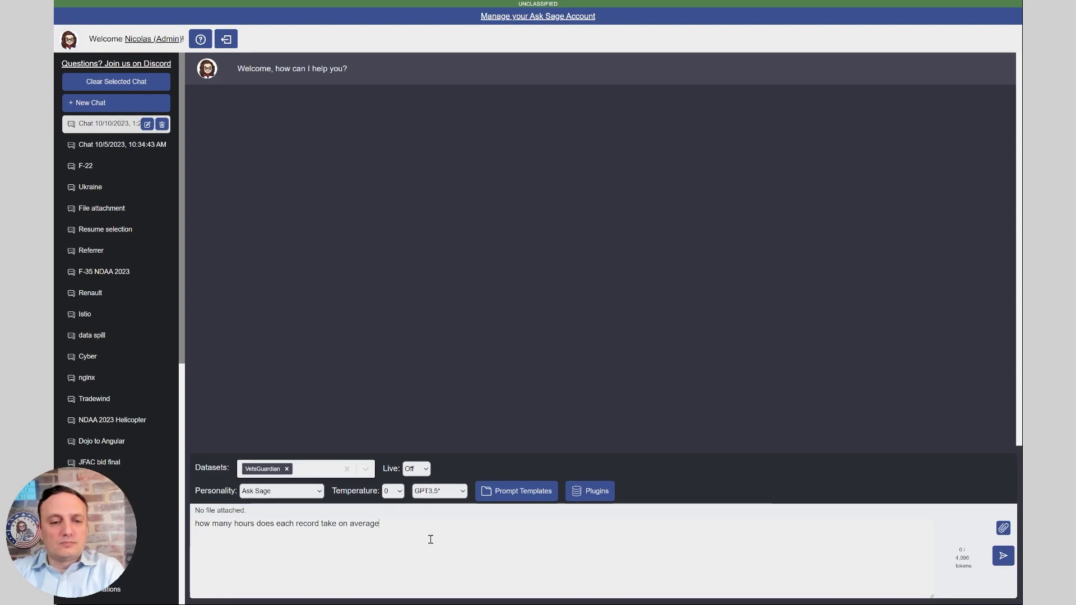
{"action": "type", "text": " of manual processing?"}
{"action": "key", "text": "Return"}
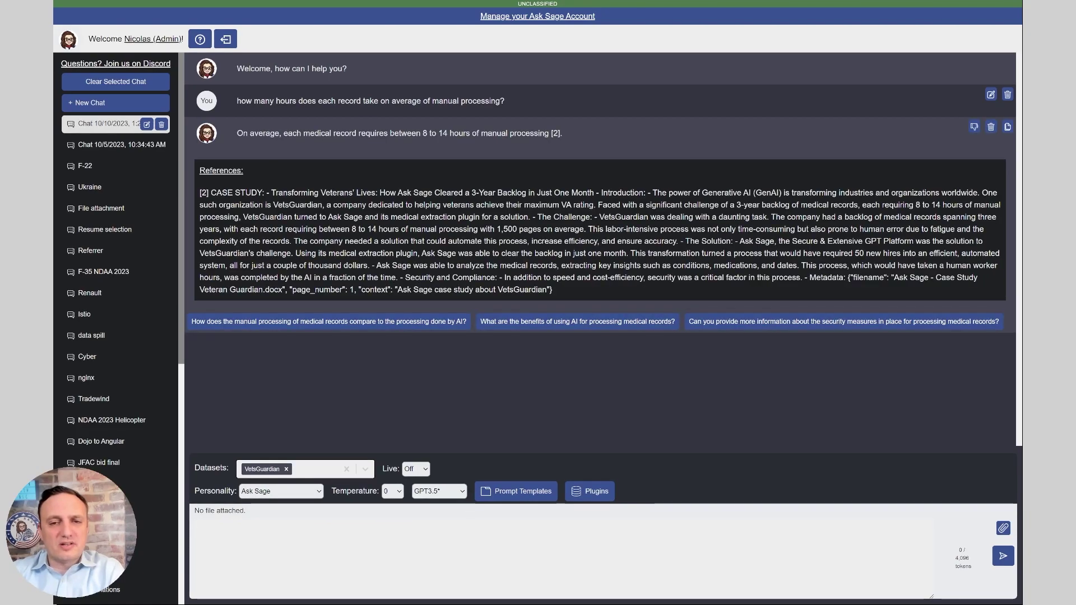
Clear the conversation after the hours-per-record answer
{"action": "left_click", "coordinate": [430, 538]}
{"action": "type", "text": "clear"}
{"action": "key", "text": "Return"}
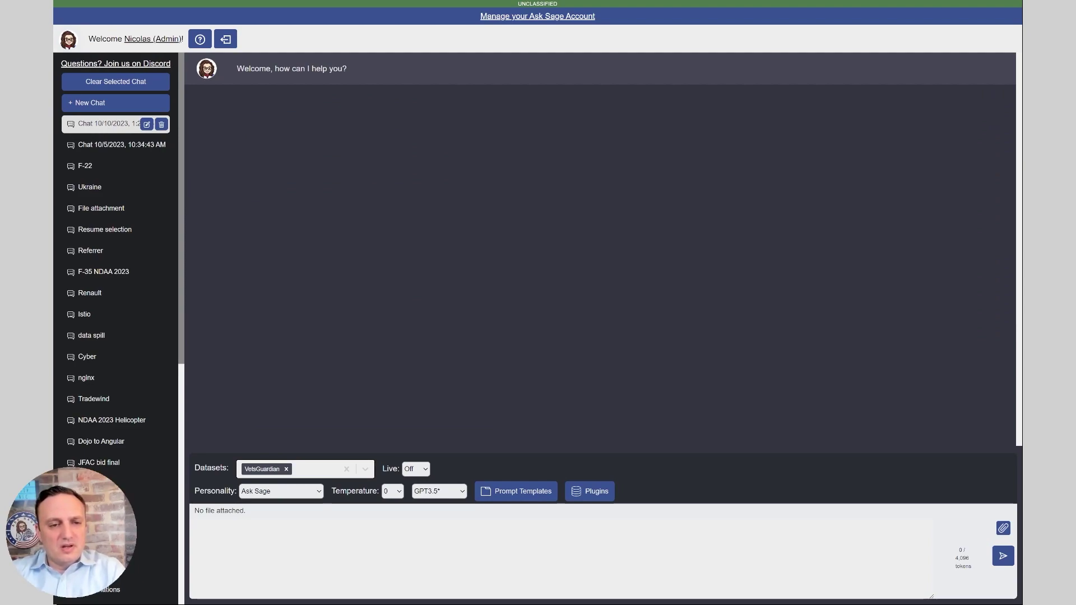
Ask 'how many new hires would it have required to tackle the backlog?' and get the answer of 50
{"action": "type", "text": "how many "}
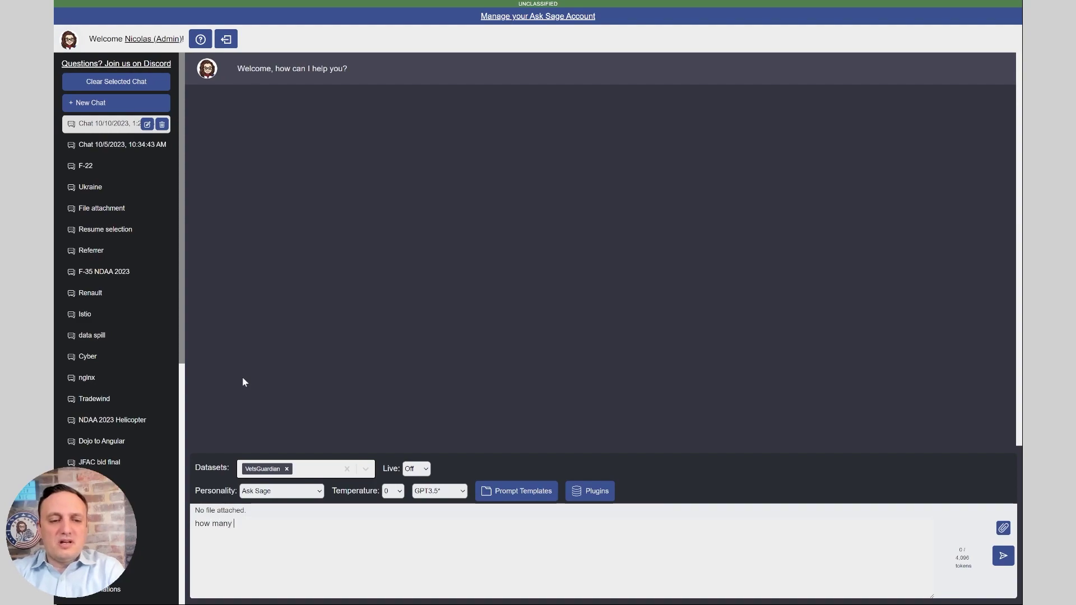
{"action": "type", "text": "new hires would it h"}
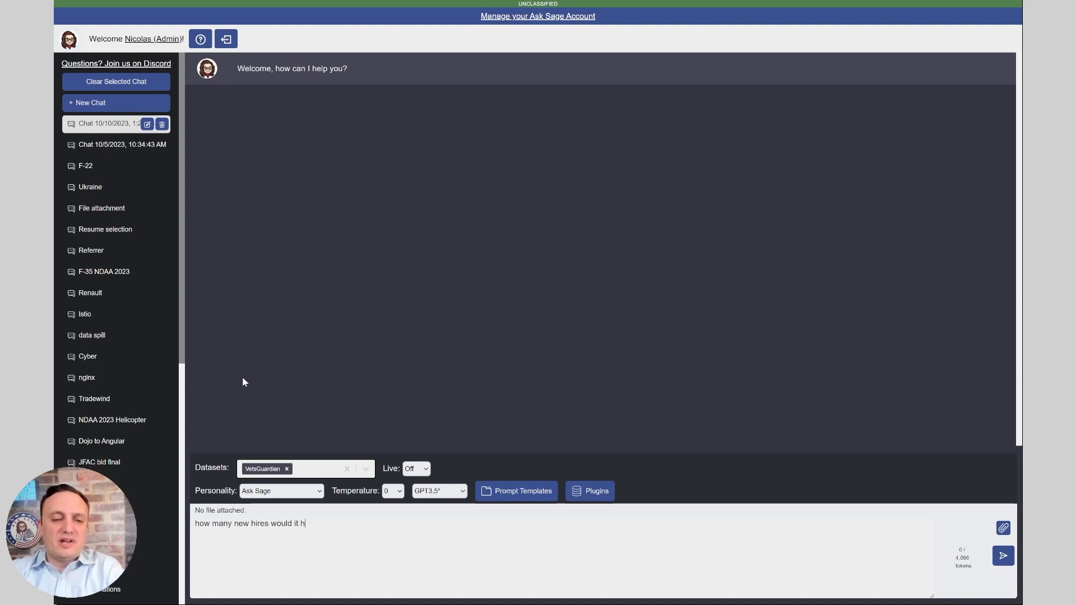
{"action": "type", "text": "ave required to tackle the backl"}
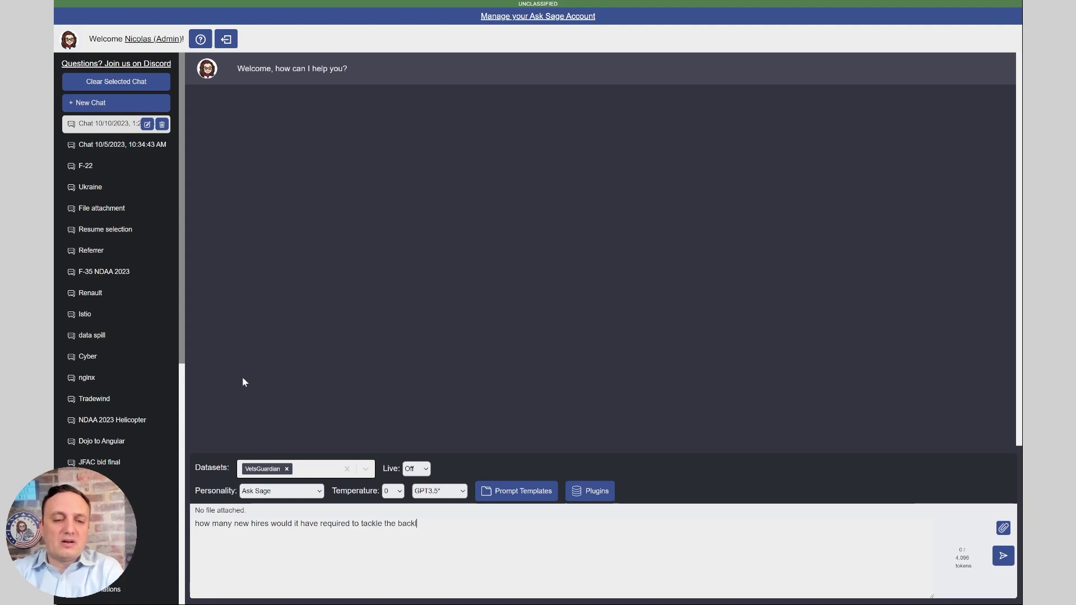
{"action": "type", "text": "og?"}
{"action": "key", "text": "Return"}
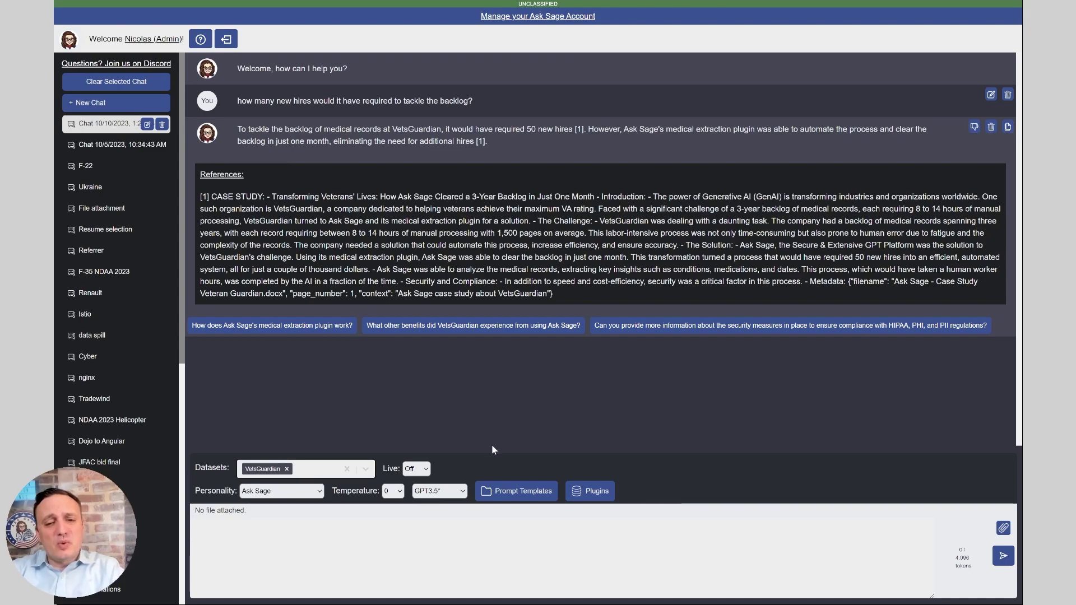
Use the Search Datasets plugin to send 'show me all results from the dataset VetsGuardian'
{"action": "left_click", "coordinate": [604, 498]}
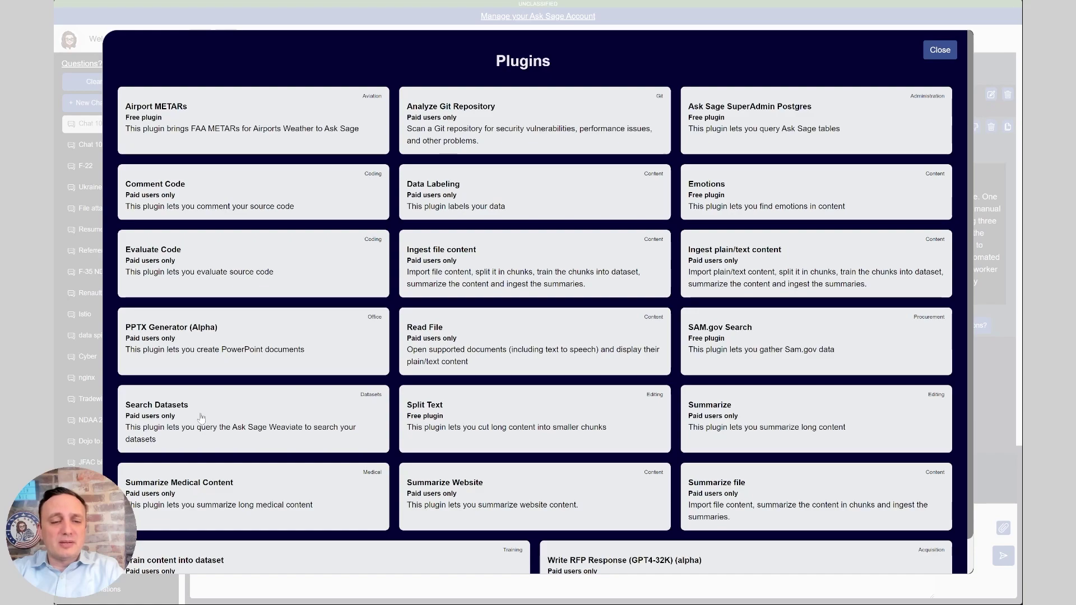
{"action": "left_click", "coordinate": [241, 417]}
{"action": "left_click", "coordinate": [320, 228]}
{"action": "key", "text": "ctrl+a"}
{"action": "type", "text": "show me all results from th"}
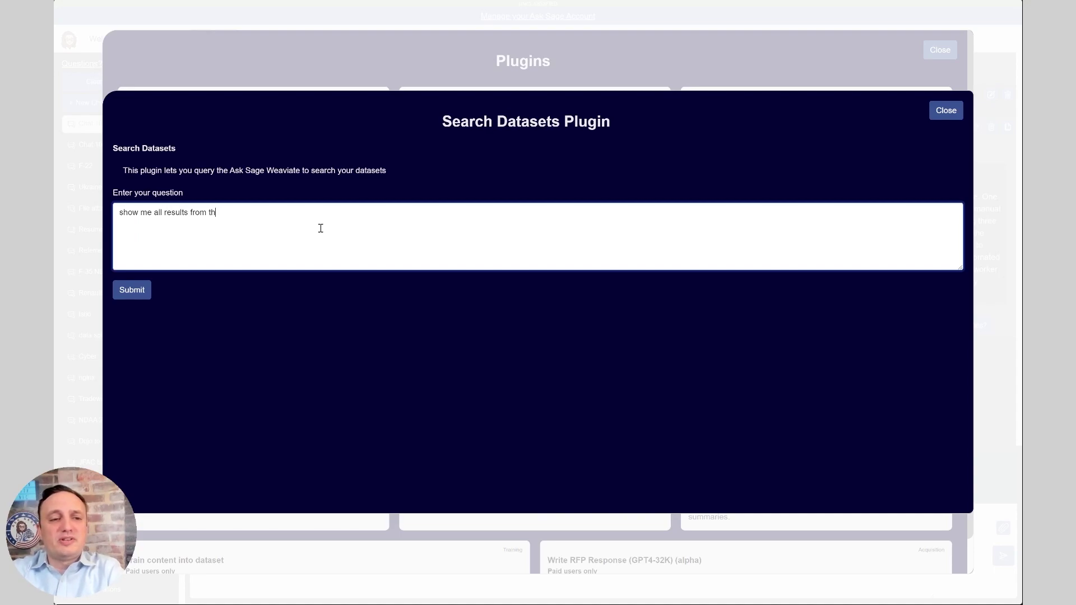
{"action": "type", "text": "e dataset VetsGuardian"}
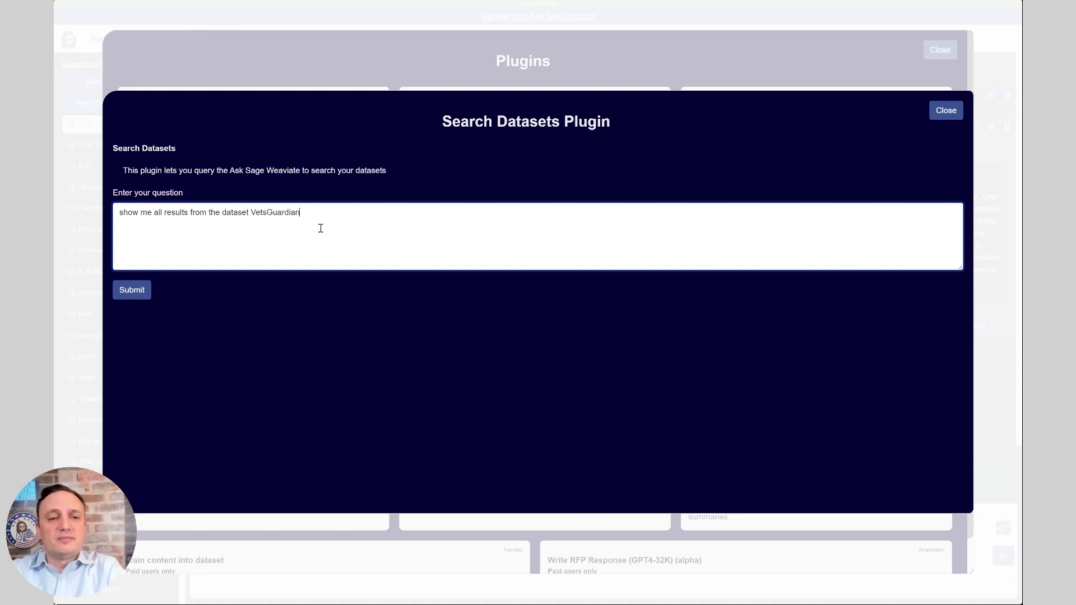
{"action": "key", "text": "Return"}
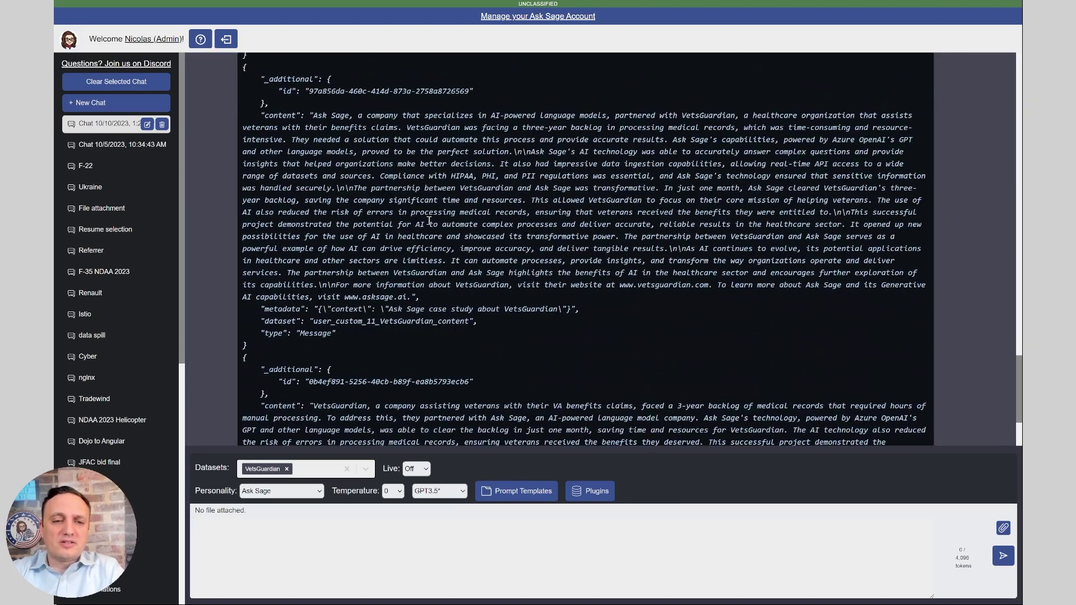
{"action": "scroll", "coordinate": [404, 318], "scroll_direction": "up", "scroll_amount": 15}
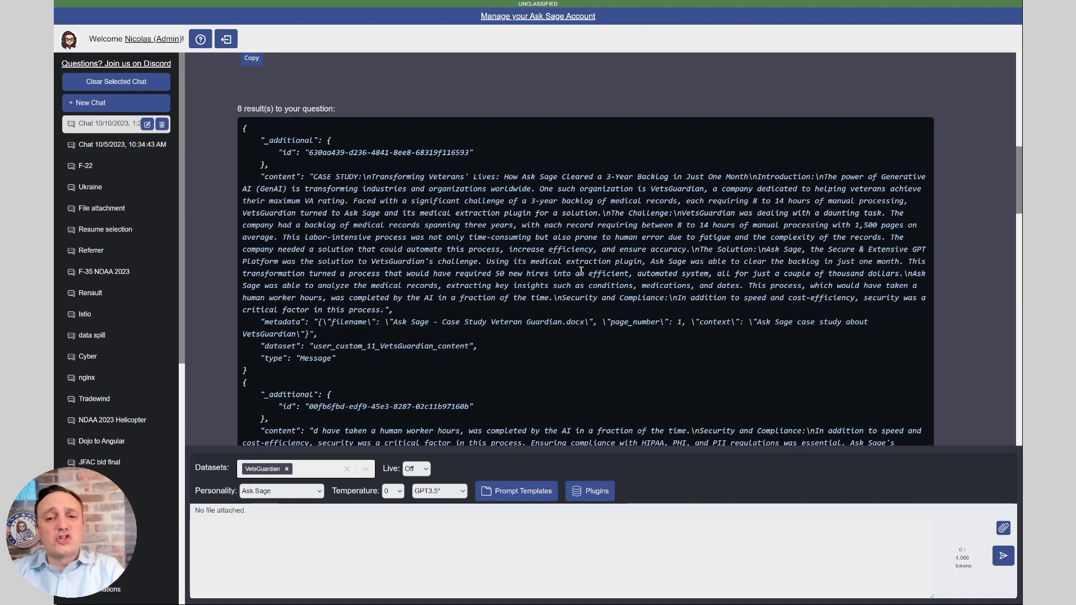
Rerun the VetsGuardian dataset query with 'and mentioning backlog' appended and review the JSON results
{"action": "left_click", "coordinate": [594, 494]}
{"action": "key", "text": "Escape"}
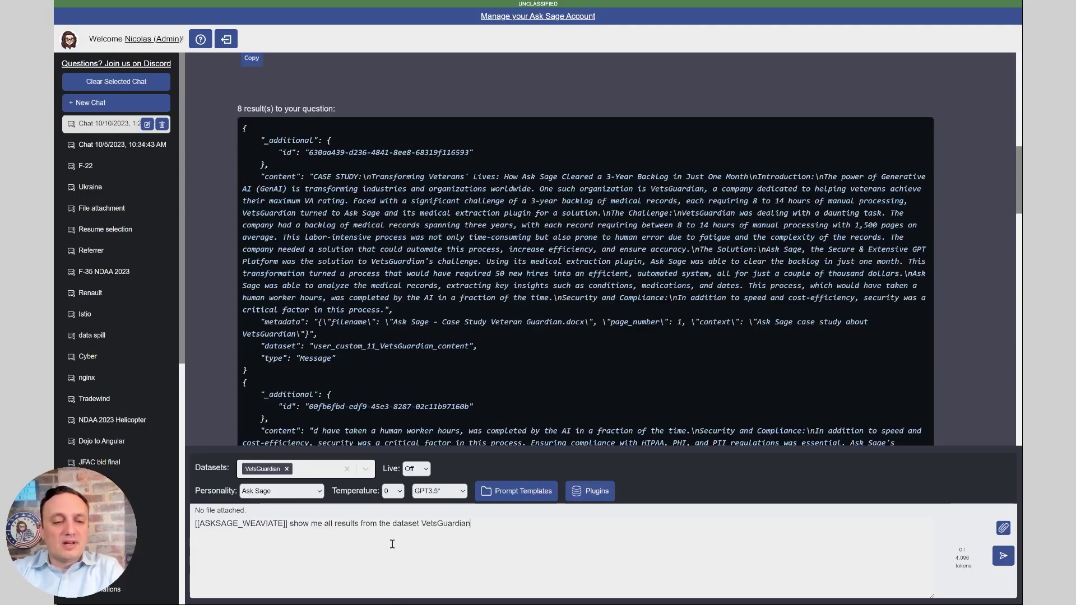
{"action": "type", "text": "and mentiopning"}
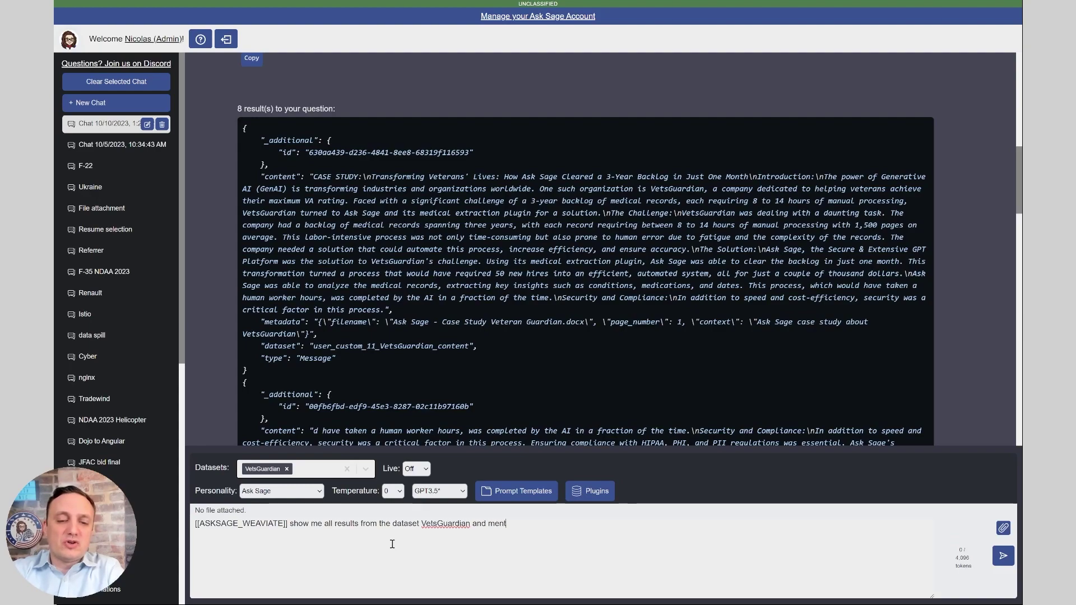
{"action": "key", "text": "BackSpace"}
{"action": "key", "text": "BackSpace"}
{"action": "key", "text": "BackSpace"}
{"action": "key", "text": "BackSpace"}
{"action": "key", "text": "BackSpace"}
{"action": "type", "text": "ning backlog"}
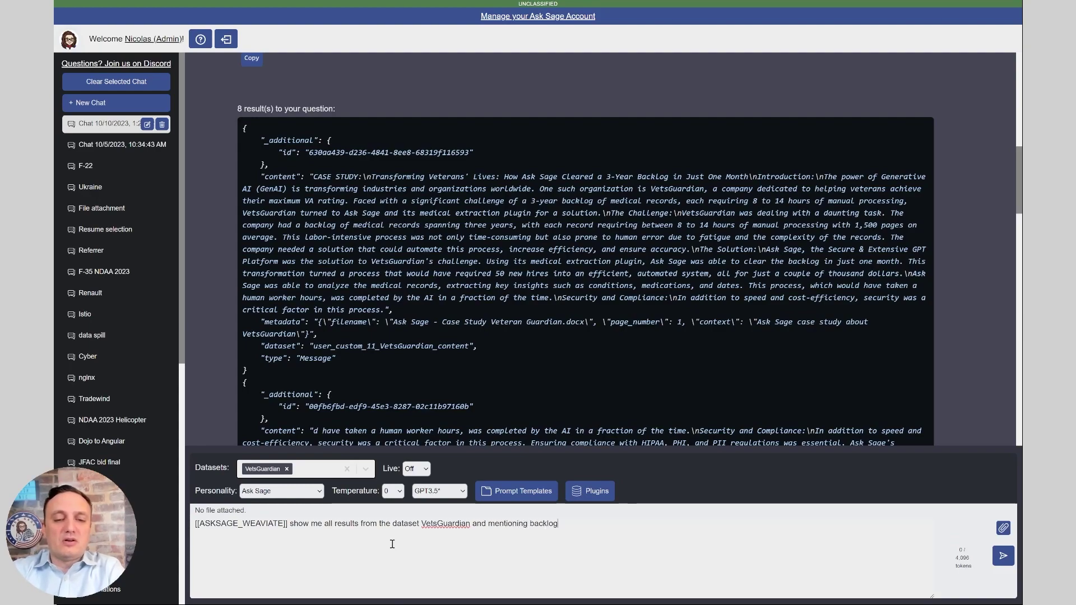
{"action": "key", "text": "Return"}
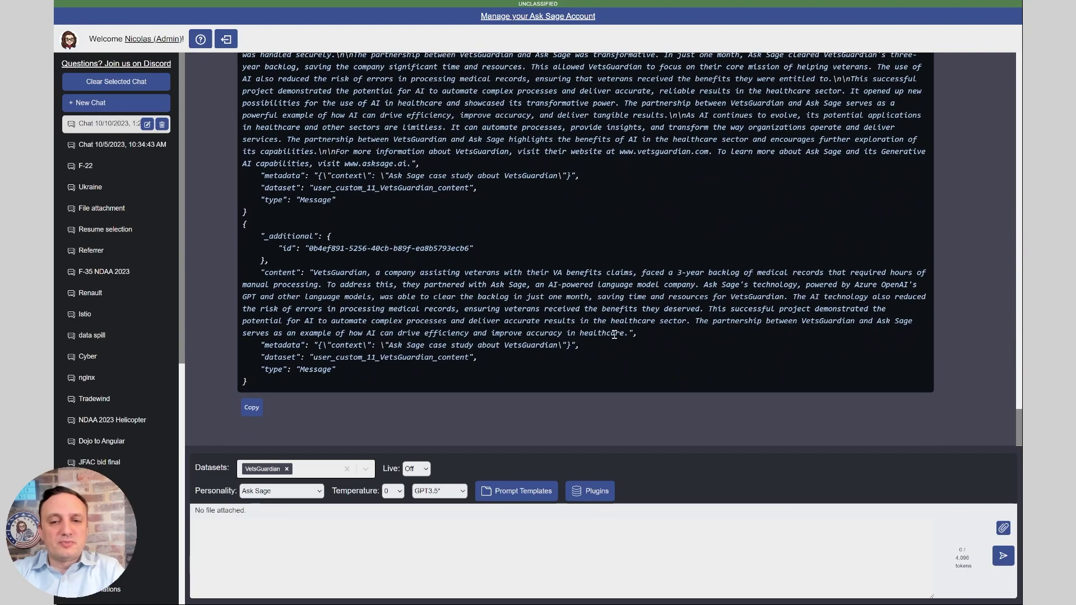
{"action": "scroll", "coordinate": [612, 318], "scroll_direction": "up", "scroll_amount": 5}
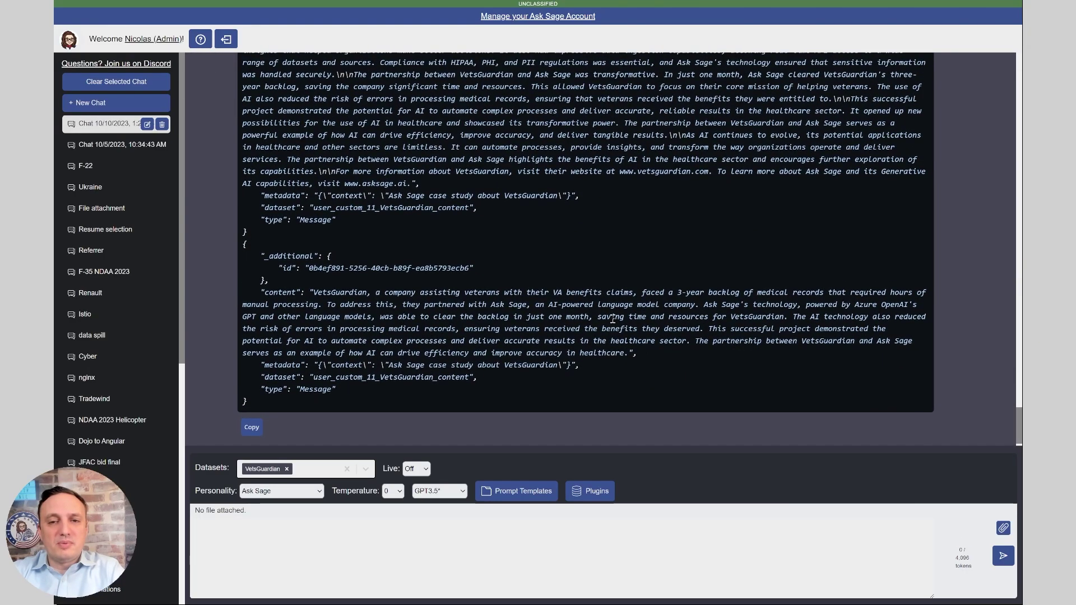
{"action": "scroll", "coordinate": [605, 168], "scroll_direction": "up", "scroll_amount": 4}
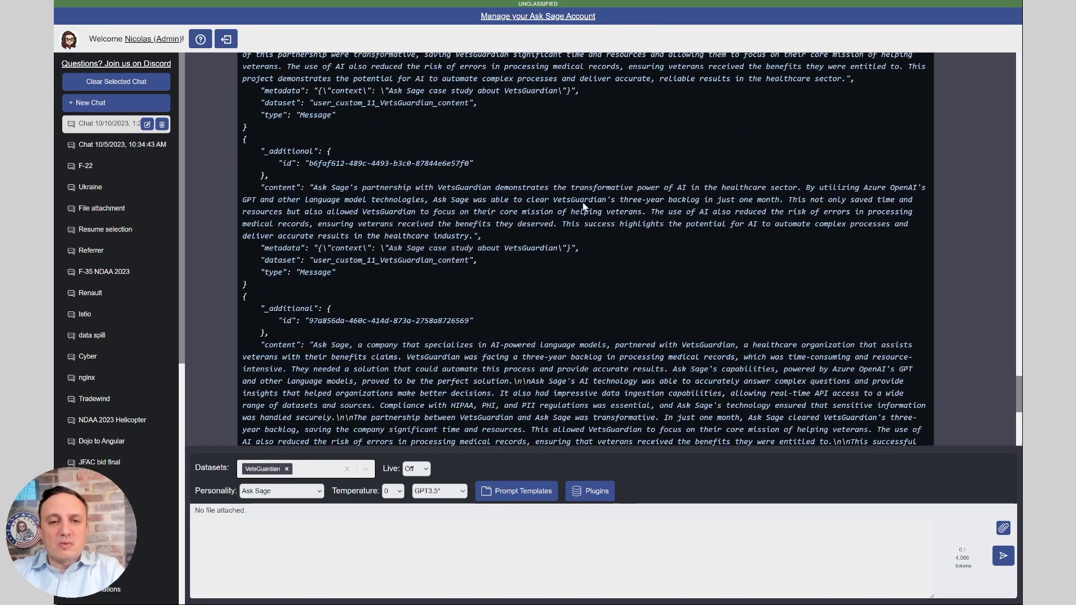
{"action": "scroll", "coordinate": [567, 268], "scroll_direction": "down", "scroll_amount": 1}
{"action": "scroll", "coordinate": [567, 267], "scroll_direction": "down", "scroll_amount": 3}
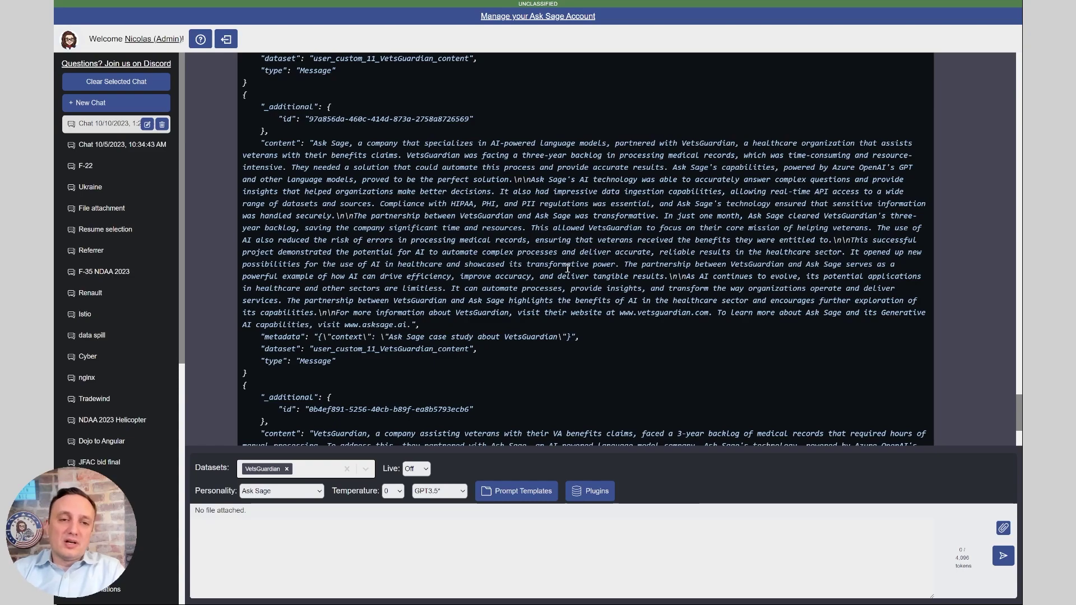
Draft '/delete' with a copied entry id, then replace it with '/delete-dataset VetsGuardian' unsent
{"action": "triple_click", "coordinate": [440, 119]}
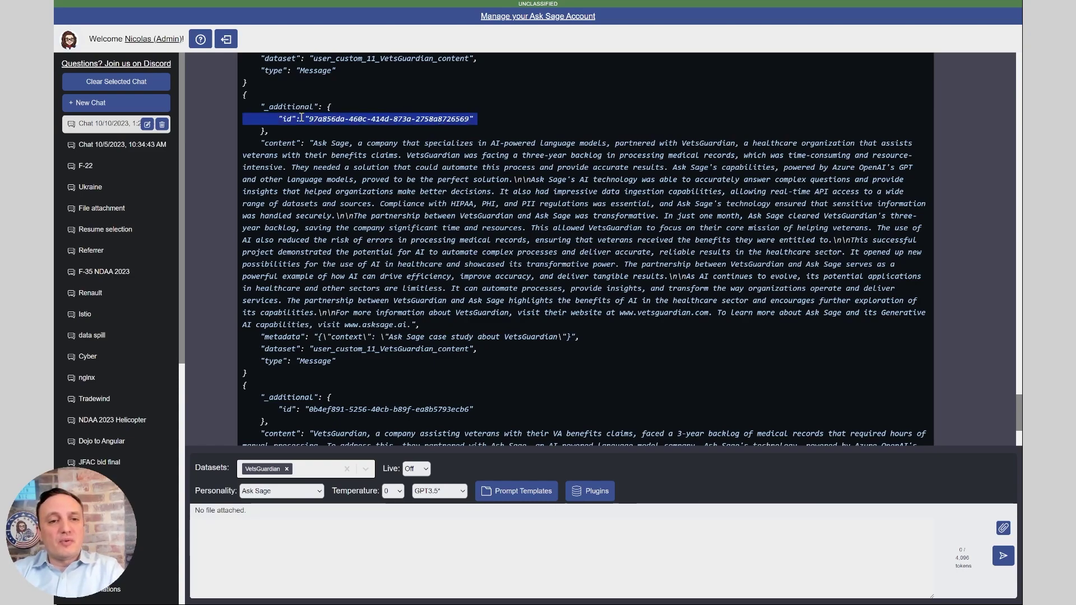
{"action": "left_click_drag", "start_coordinate": [308, 118], "coordinate": [471, 118]}
{"action": "key", "text": "ctrl+c"}
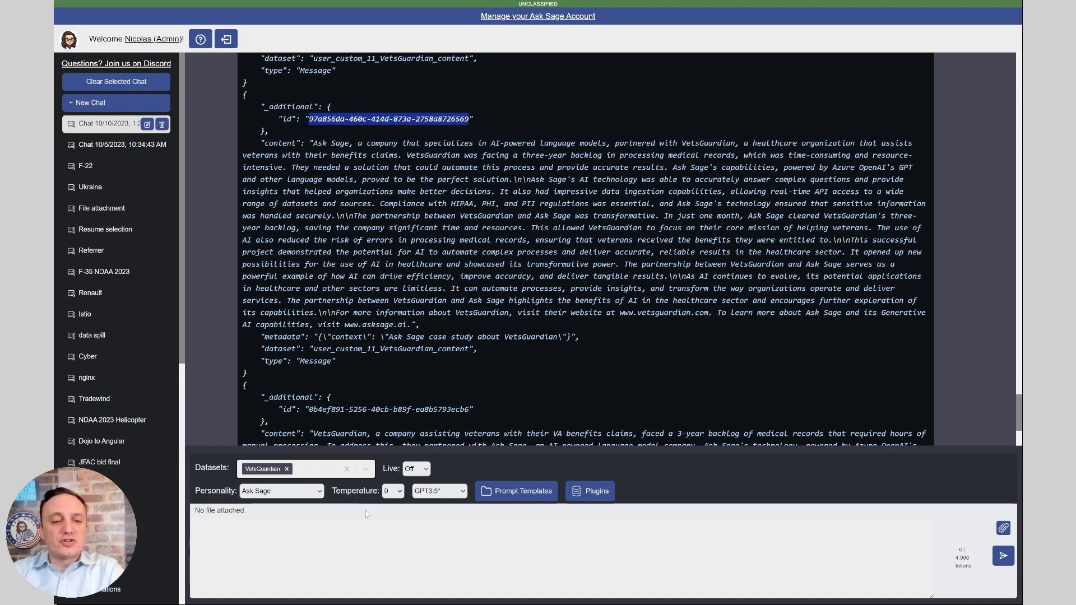
{"action": "left_click", "coordinate": [369, 542]}
{"action": "type", "text": "/delete"}
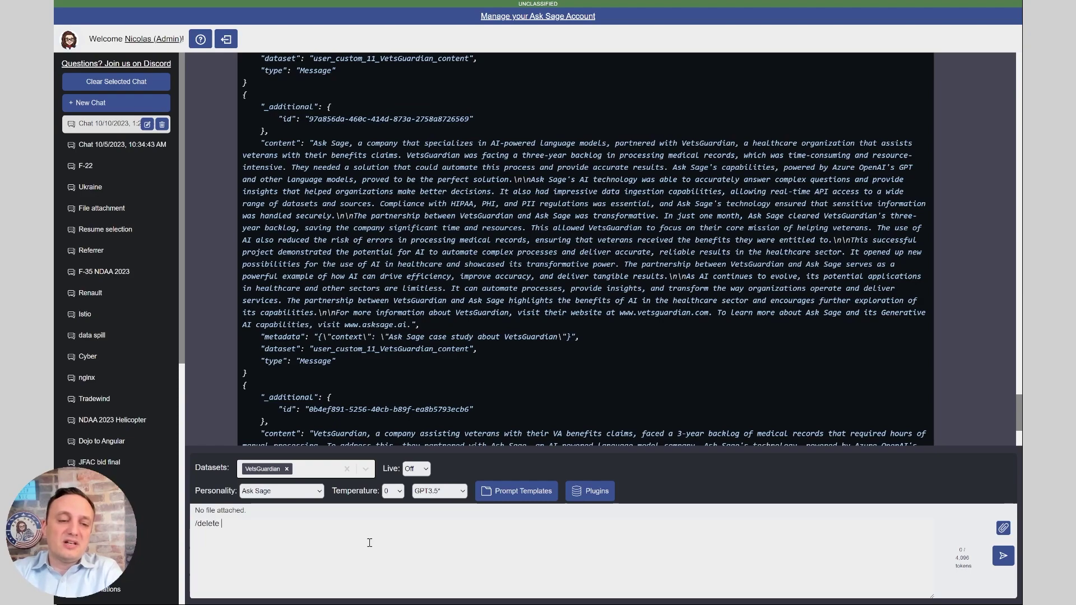
{"action": "key", "text": "ctrl+v"}
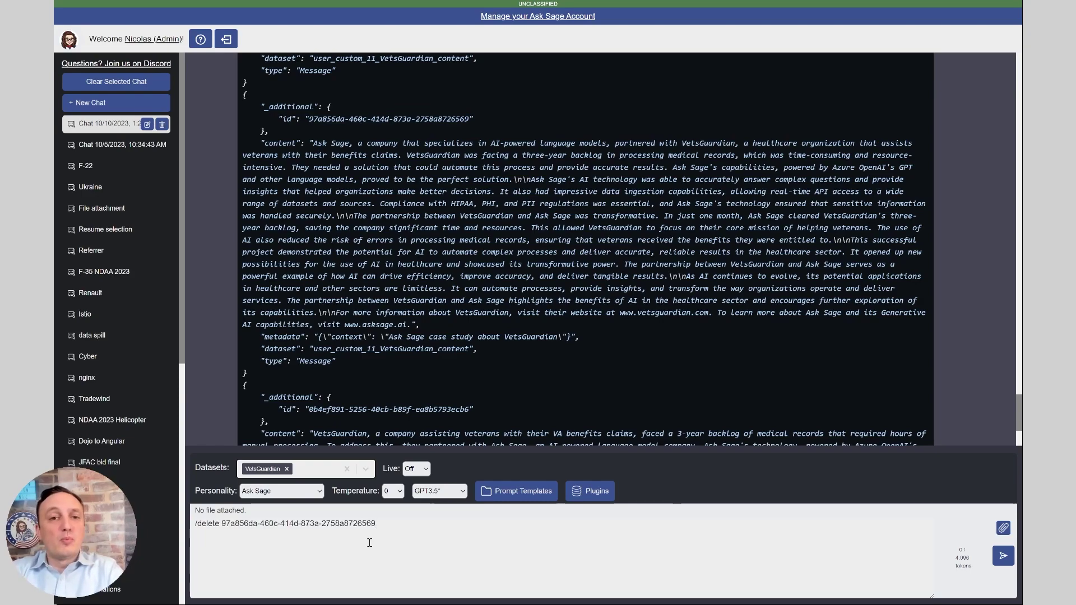
{"action": "key", "text": "ctrl+a"}
{"action": "type", "text": "/da"}
{"action": "type", "text": "delete-datase"}
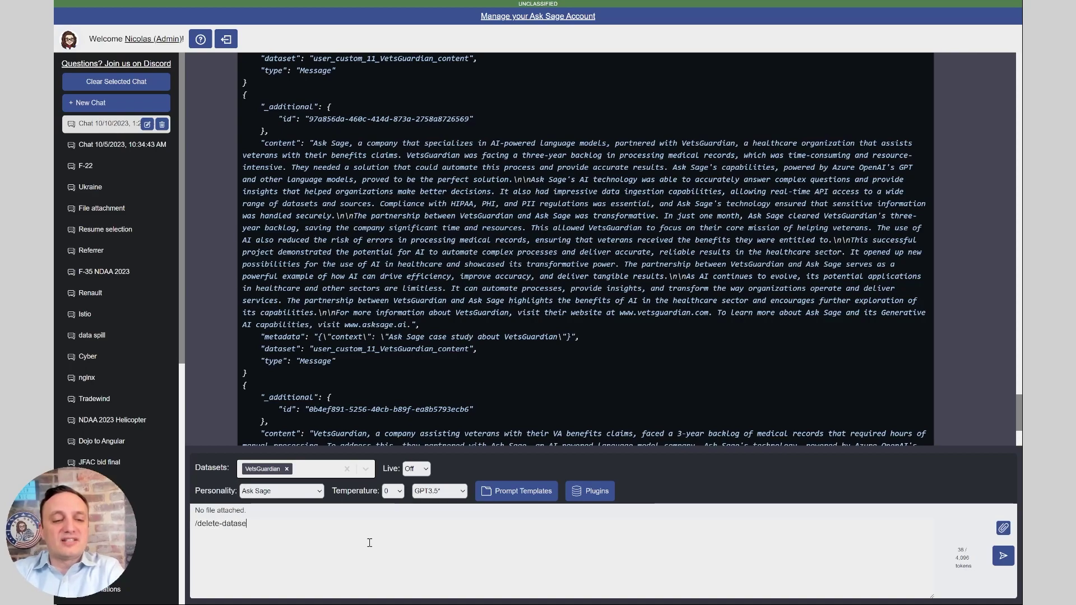
{"action": "type", "text": "t VetsGuardian"}
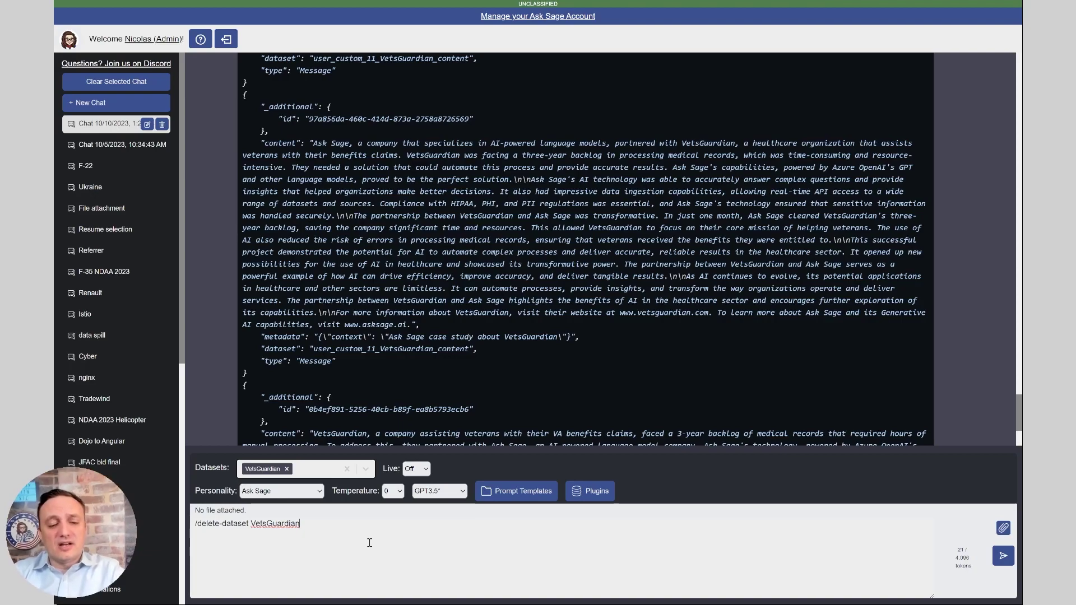
Draft '/assign-dataset VetsGuardian' with a user's e-mail address, then erase it unsent
{"action": "key", "text": "ctrl+a"}
{"action": "key", "text": "BackSpace"}
{"action": "type", "text": "/assign-"}
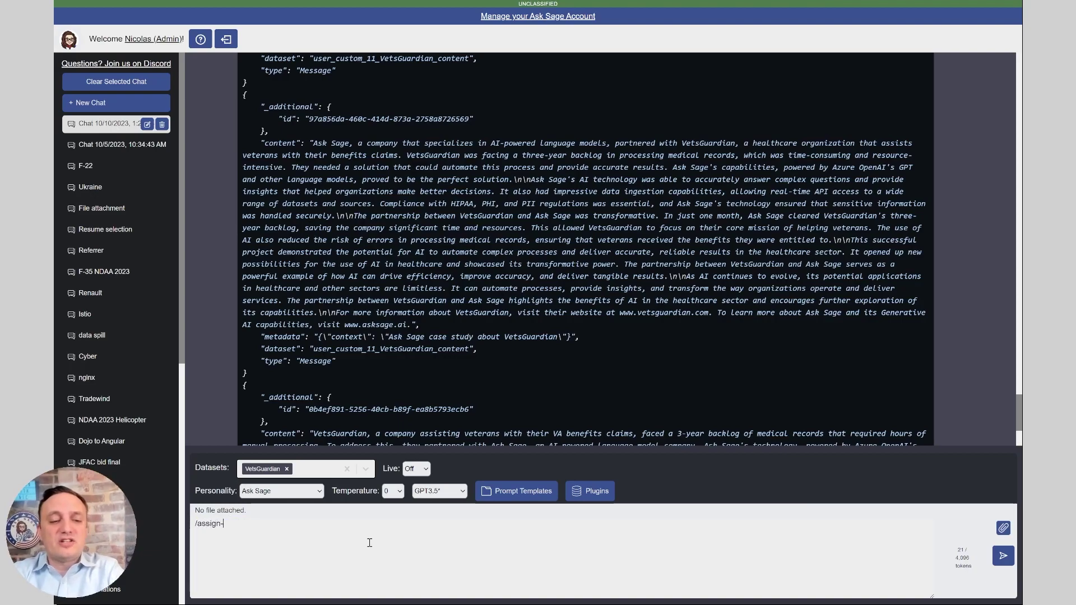
{"action": "type", "text": "dataset NicVetsguar"}
{"action": "key", "text": "BackSpace"}
{"action": "key", "text": "BackSpace"}
{"action": "key", "text": "BackSpace"}
{"action": "key", "text": "BackSpace"}
{"action": "key", "text": "BackSpace"}
{"action": "key", "text": "BackSpace"}
{"action": "key", "text": "BackSpace"}
{"action": "key", "text": "BackSpace"}
{"action": "key", "text": "BackSpace"}
{"action": "key", "text": "BackSpace"}
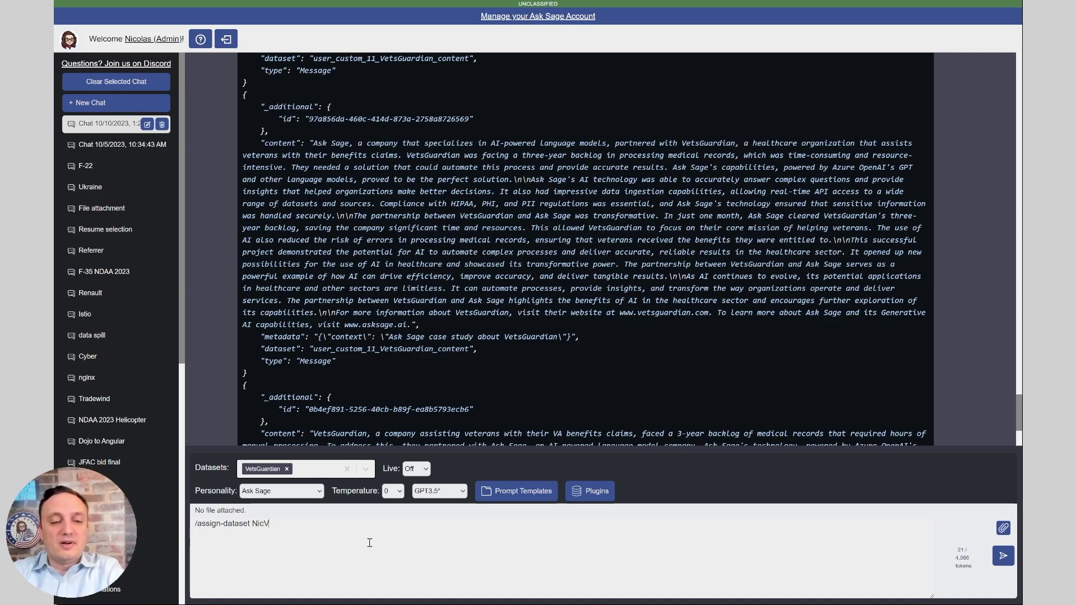
{"action": "type", "text": "VetsGuardi"}
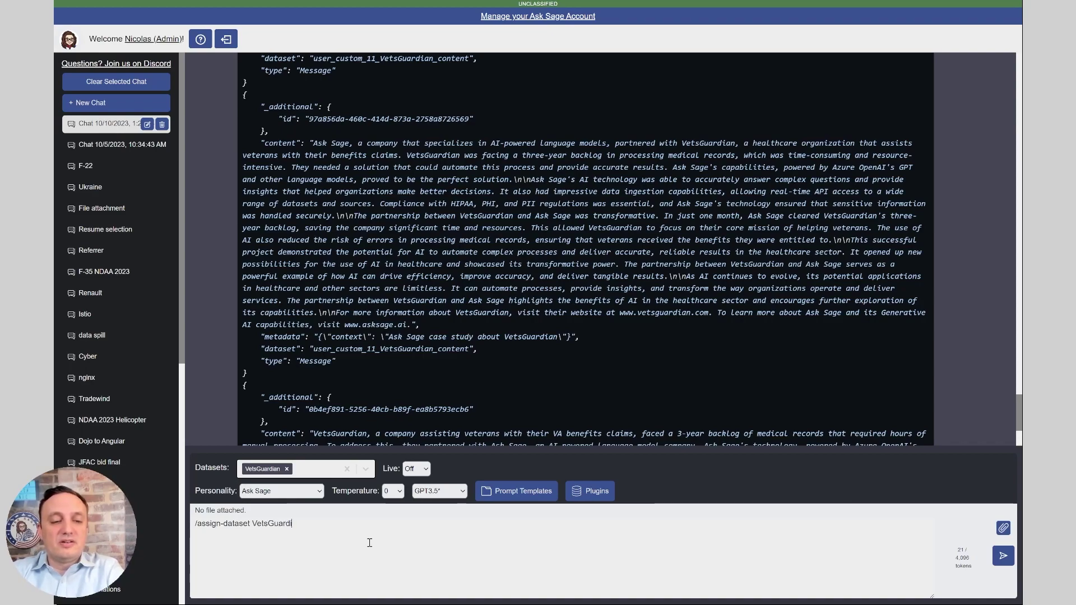
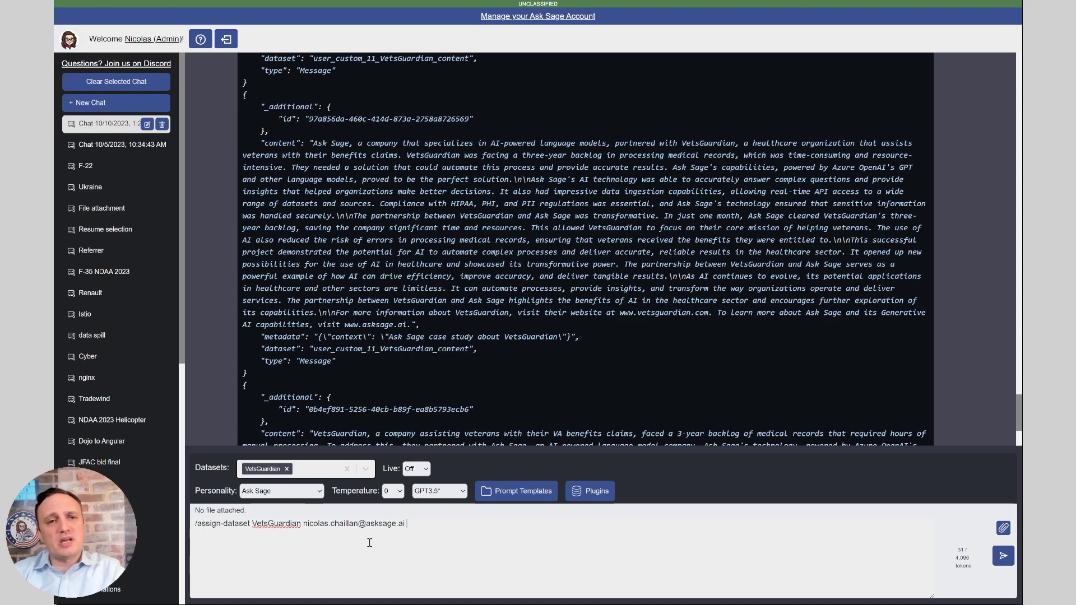
{"action": "key", "text": "ctrl+a"}
{"action": "key", "text": "BackSpace"}
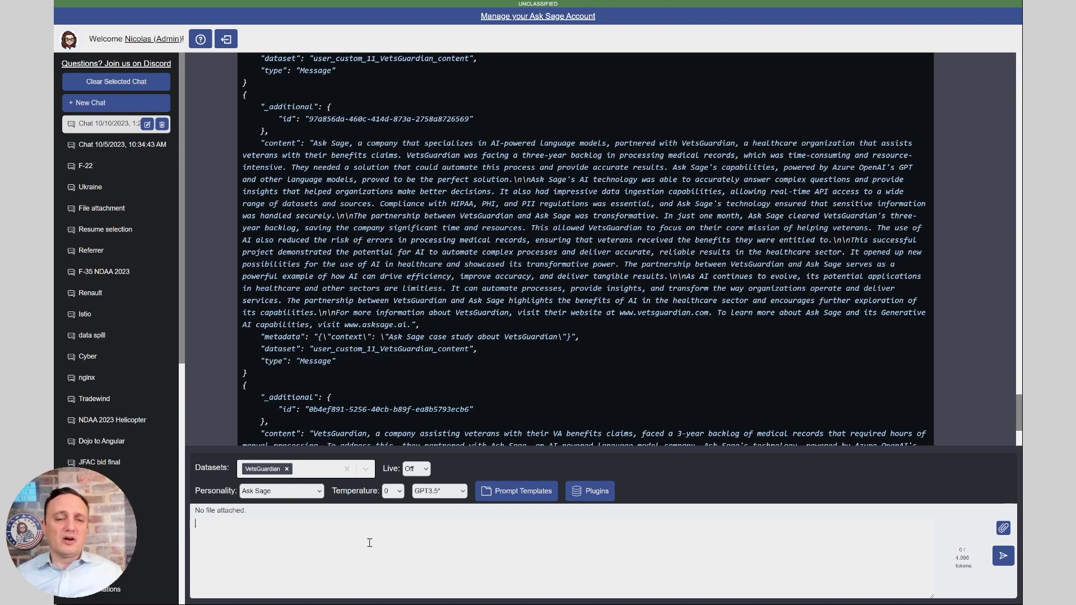
Clear the chat history with /clear, then ask 'summarize the content'
{"action": "type", "text": "/clear"}
{"action": "key", "text": "Return"}
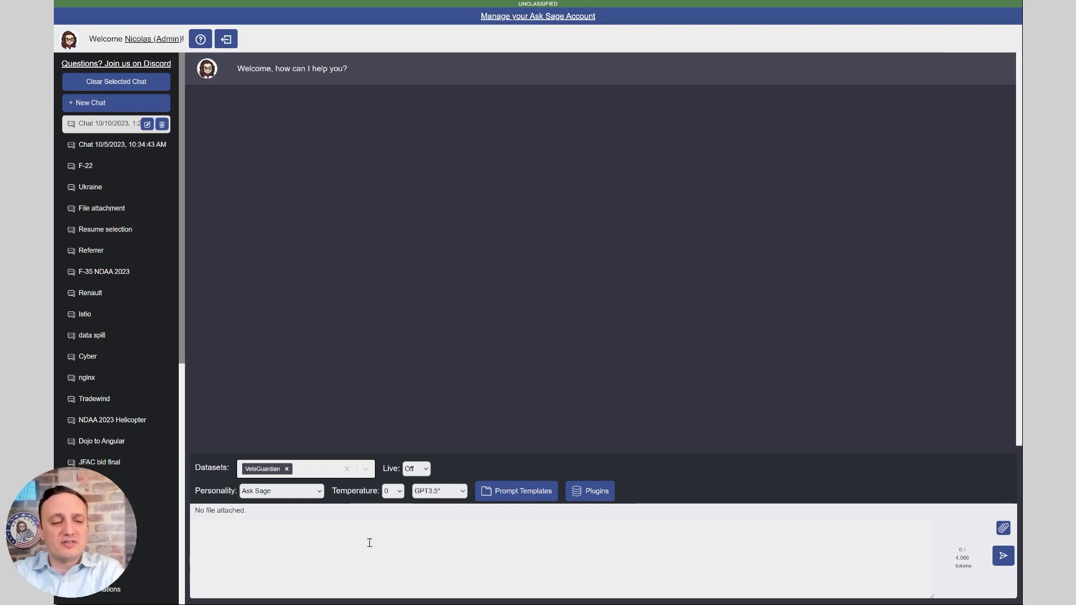
{"action": "type", "text": "summarize the content"}
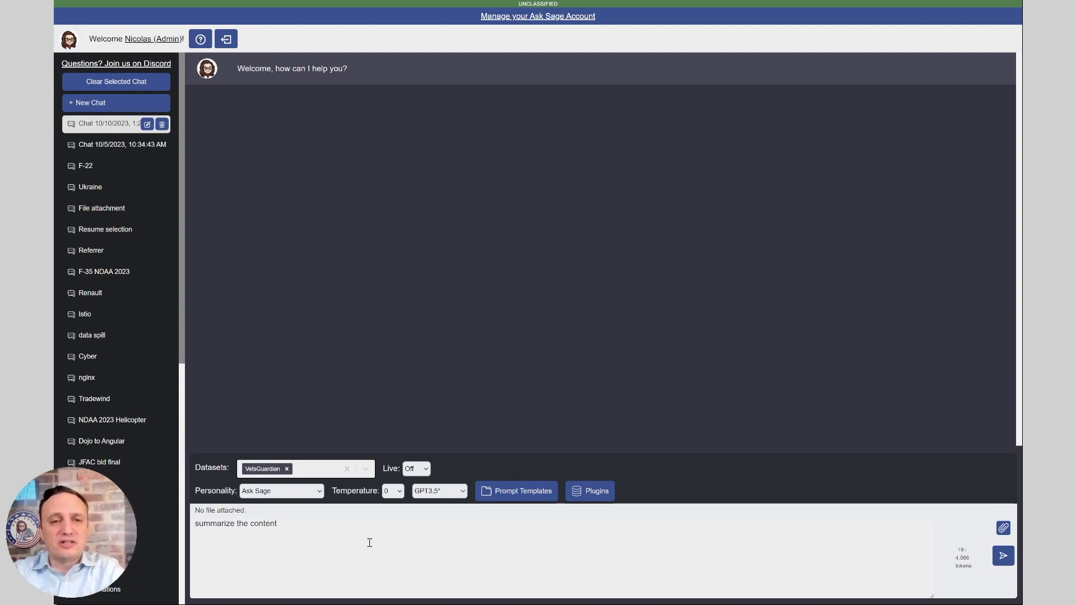
{"action": "key", "text": "Return"}
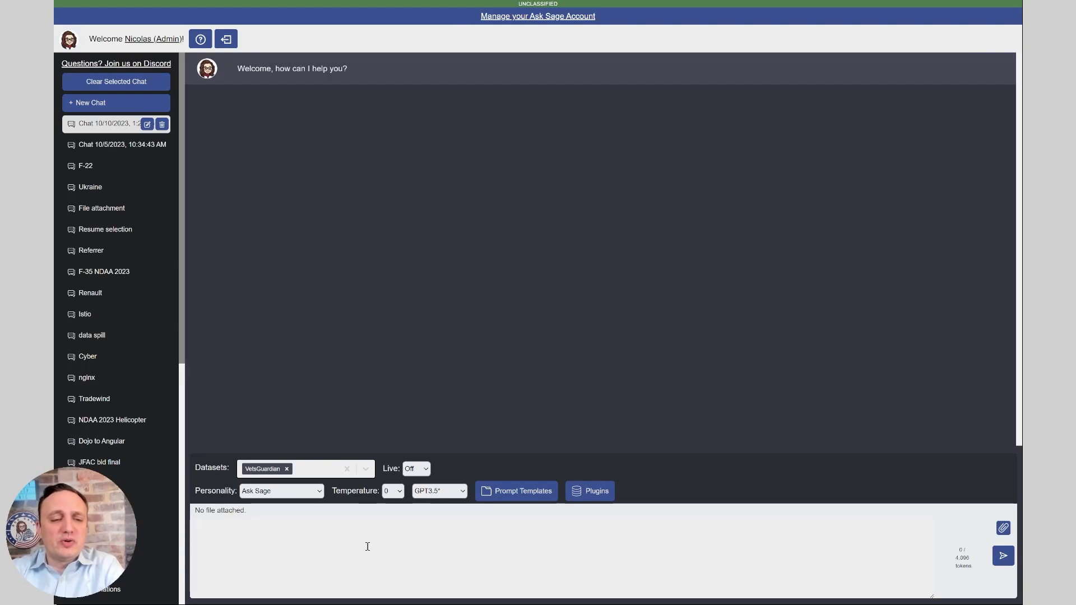
Resend the full VetsGuardian Weaviate dataset query for 8 results, then request a summary of the content
{"action": "type", "text": "[[ASKSAGE_WEAVIATE]] show me all results from the dataset VetsGuardian"}
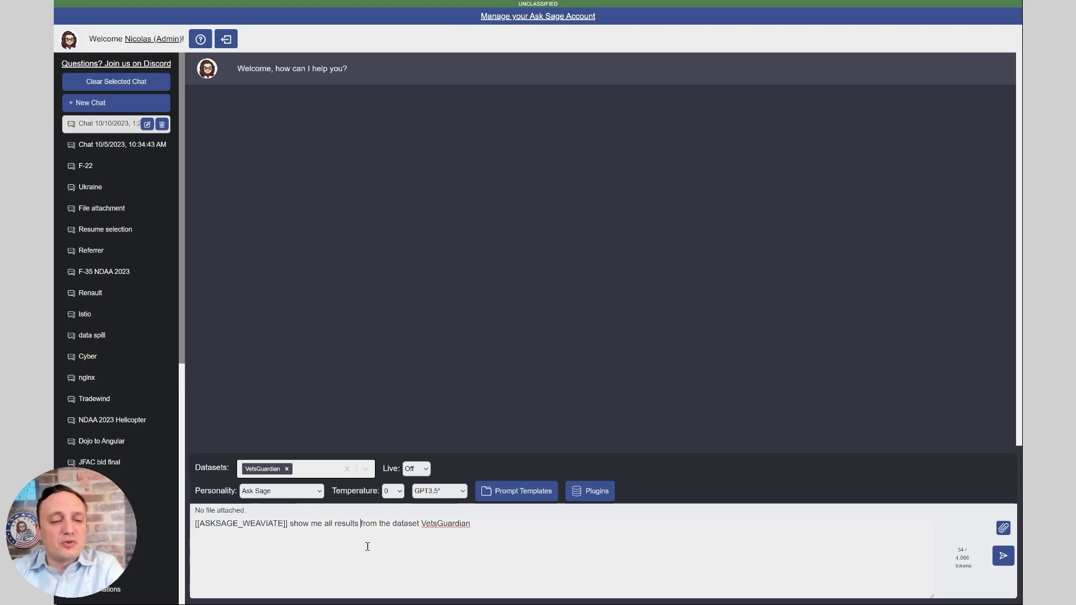
{"action": "key", "text": "Return"}
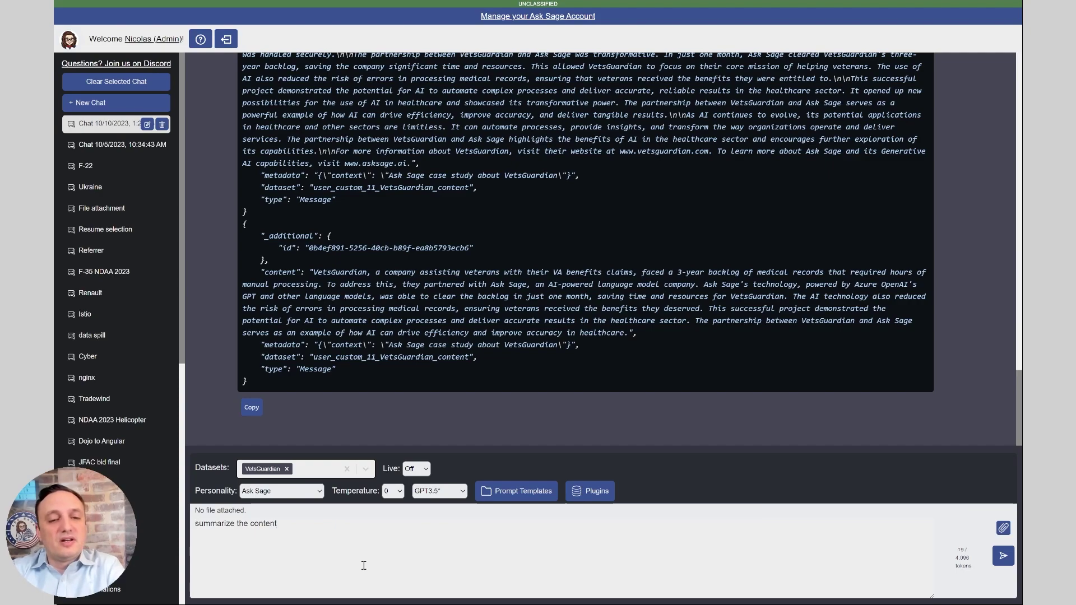
{"action": "key", "text": "Return"}
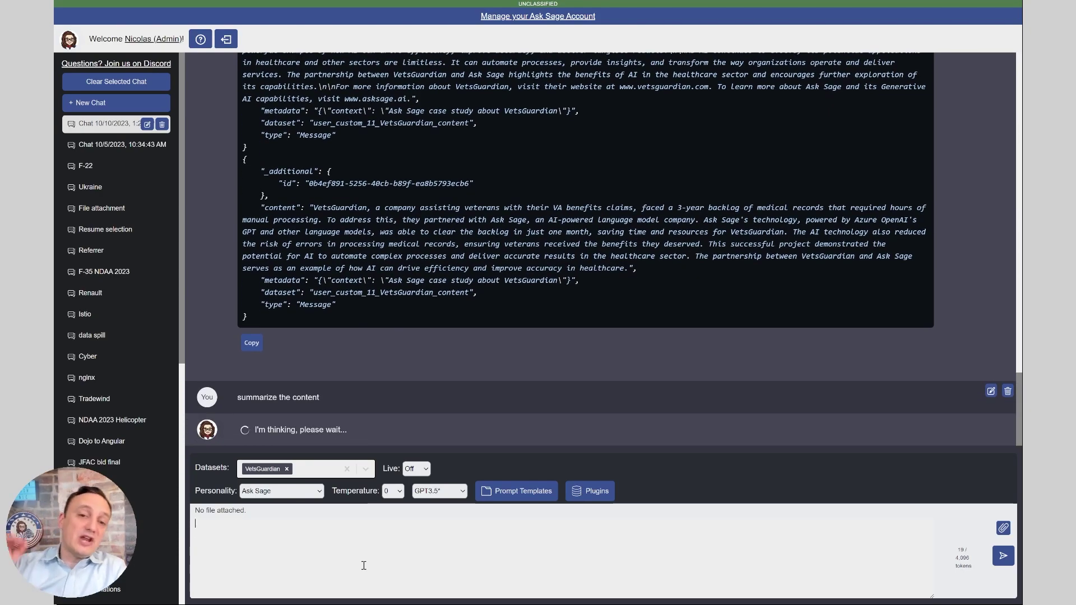